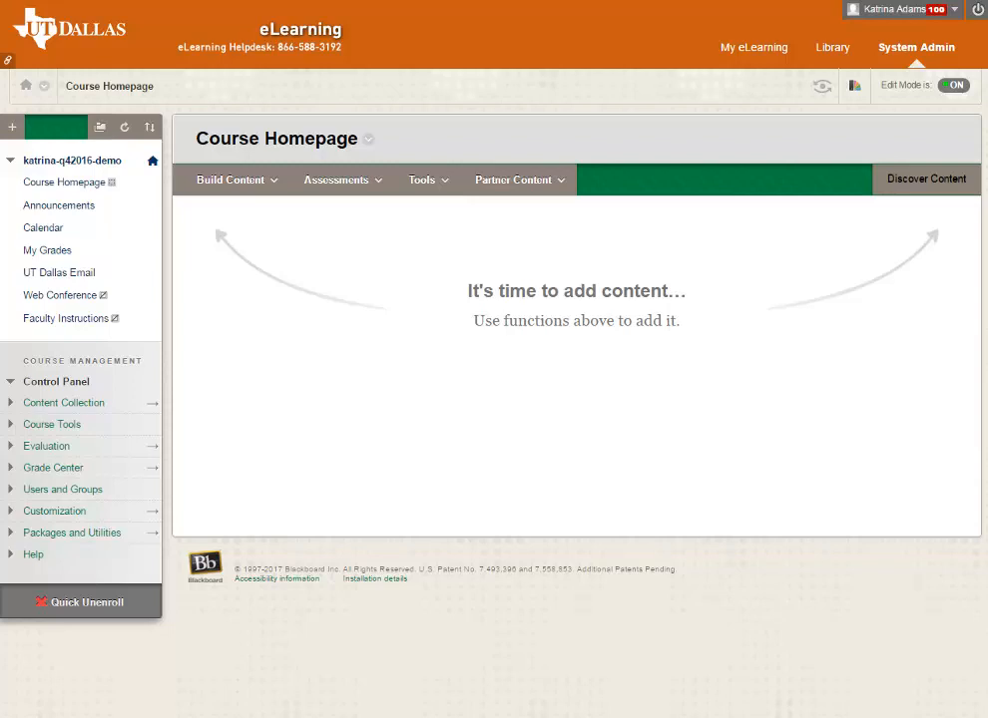
- Open the form for a new assignment, examine its sections from assignment information to availability, and cancel it
click(335, 185)
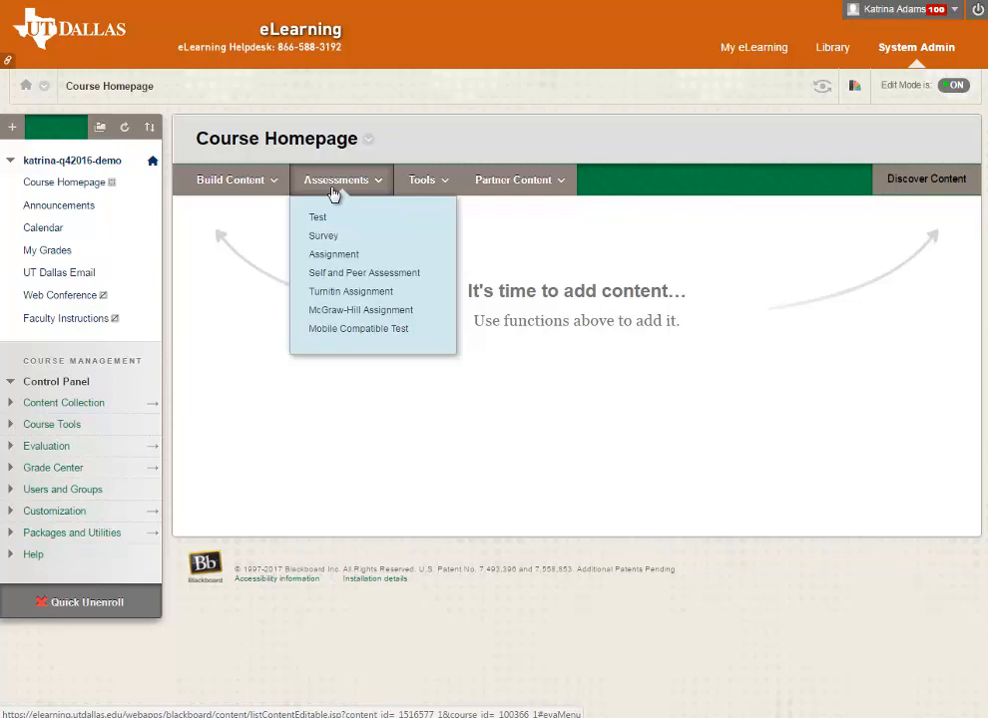
click(369, 257)
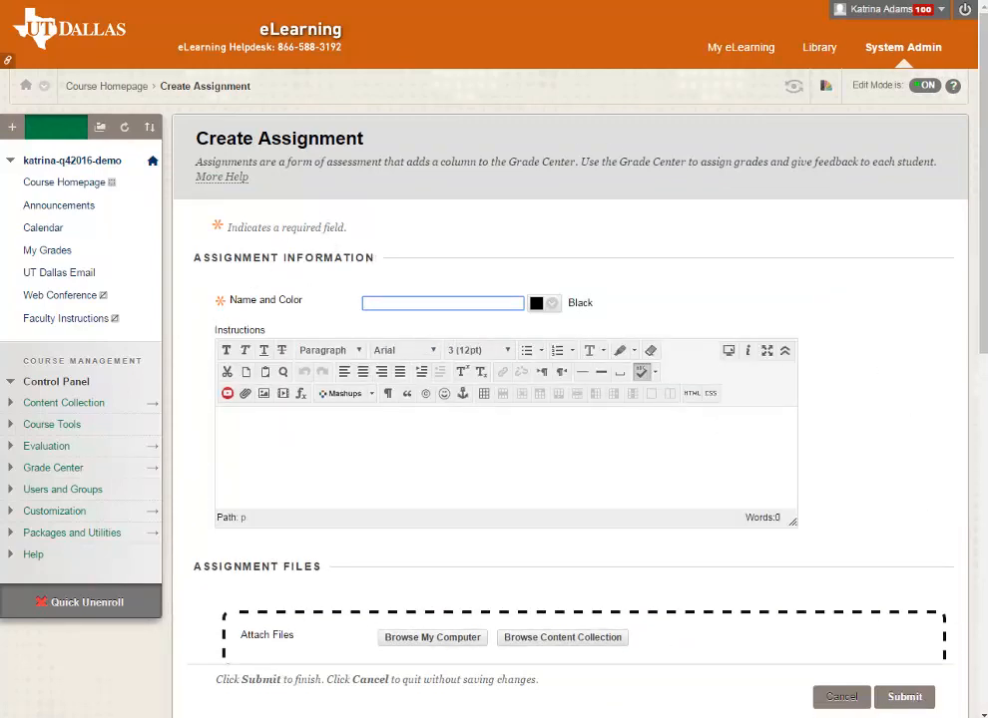
scroll(579, 399, down, 3)
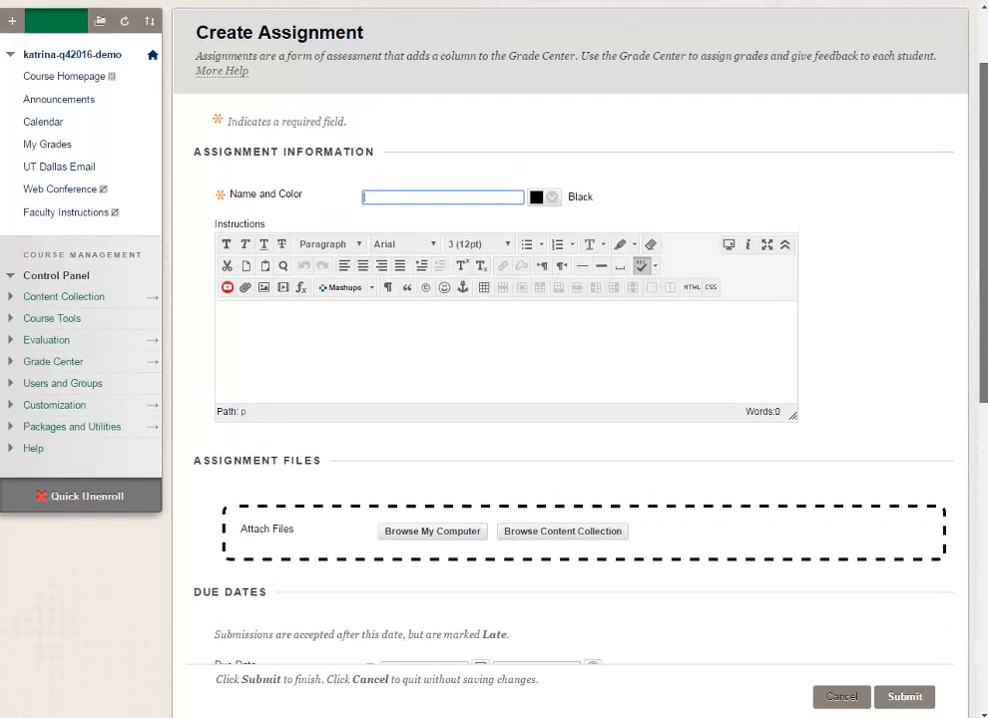
scroll(579, 399, down, 1)
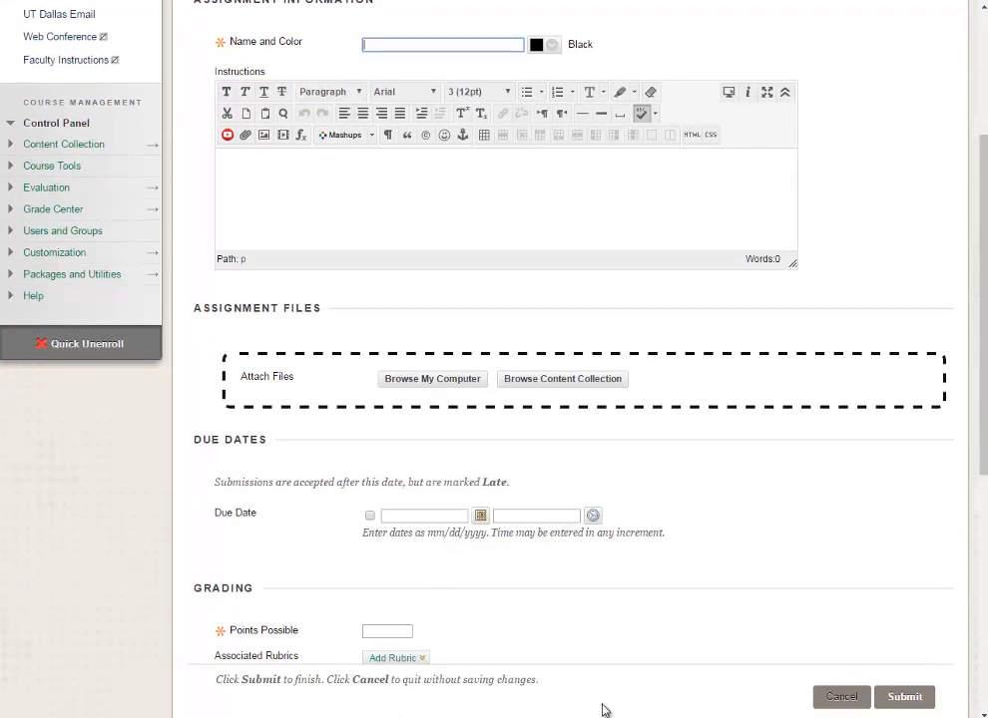
scroll(986, 489, down, 2)
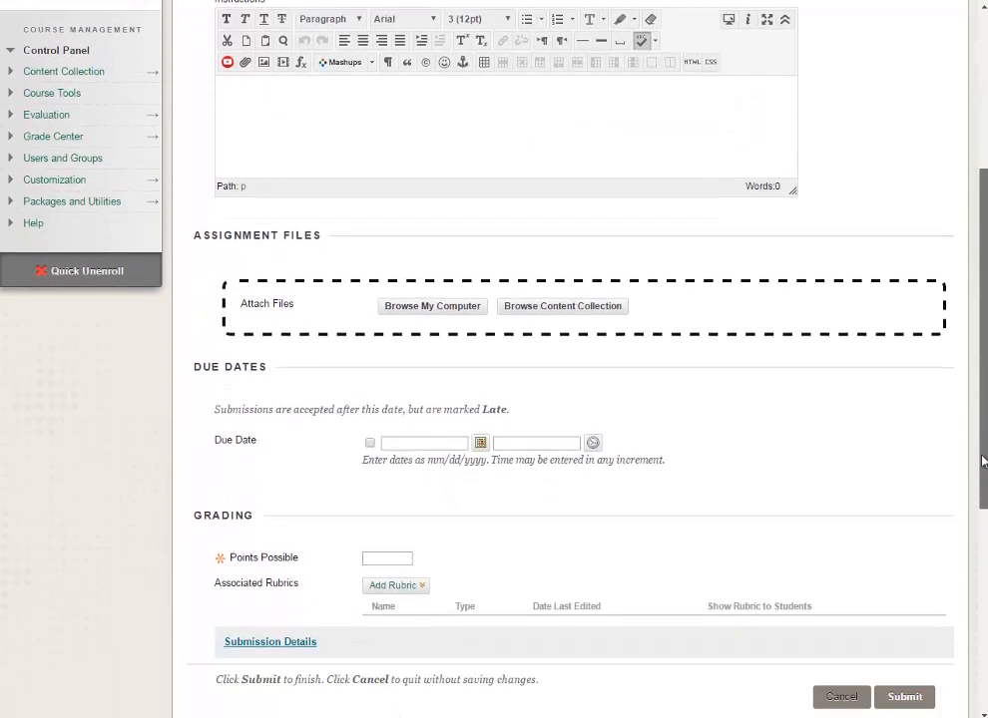
drag(986, 489, 980, 673)
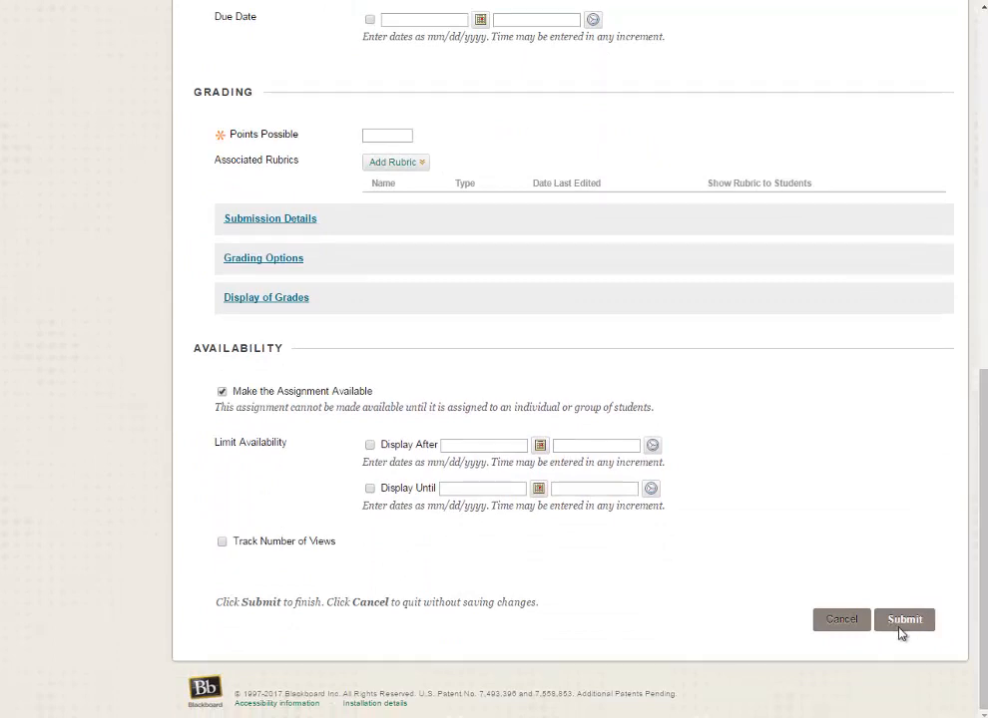
drag(984, 597, 984, 227)
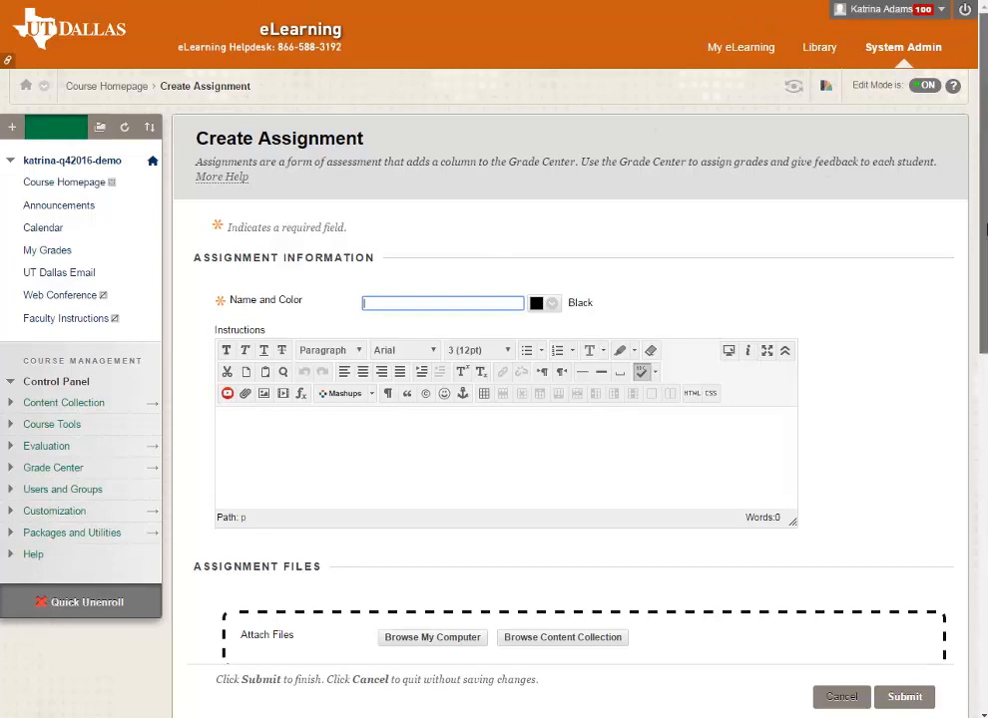
scroll(981, 215, down, 1)
scroll(963, 569, down, 8)
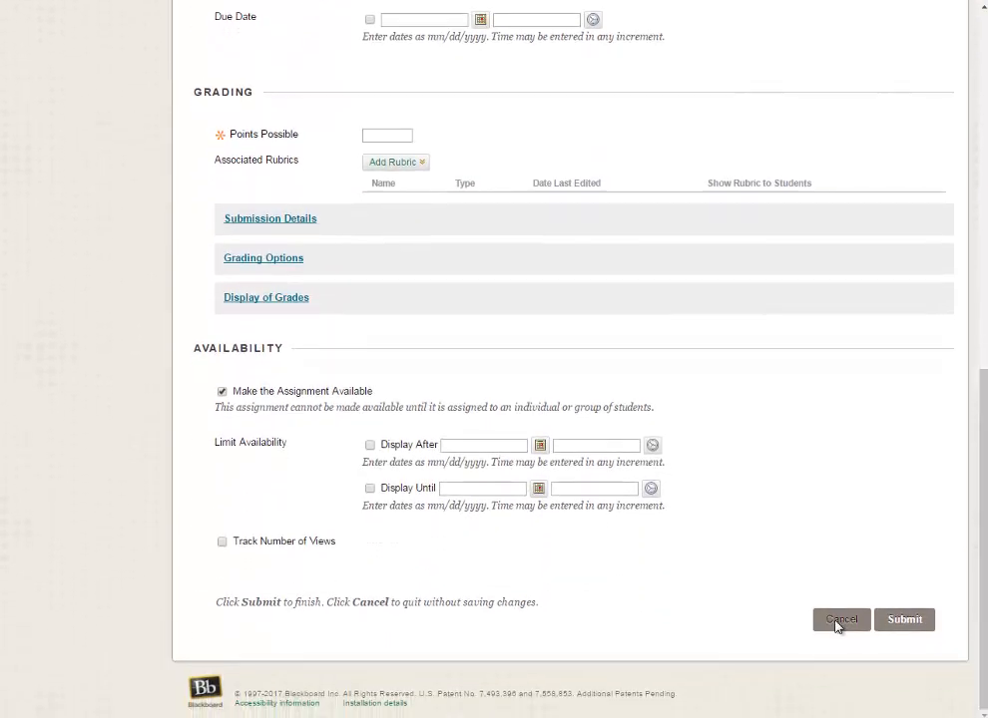
click(839, 621)
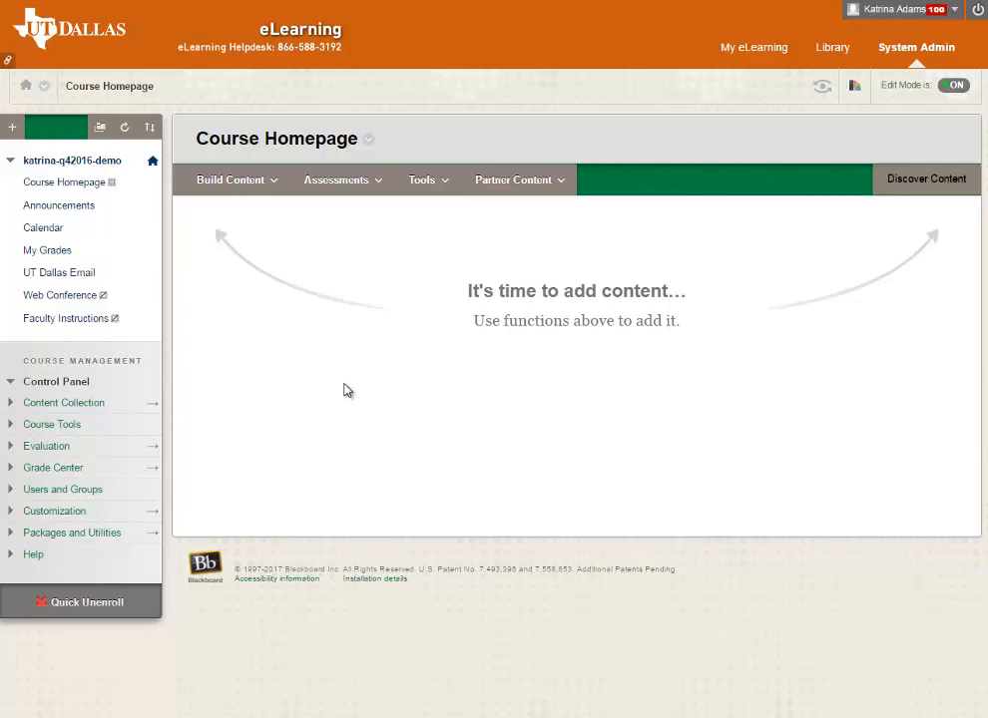
- Try attaching Abraham Lincoln.docx from the work folder to a new content item, and cancel the item
click(233, 186)
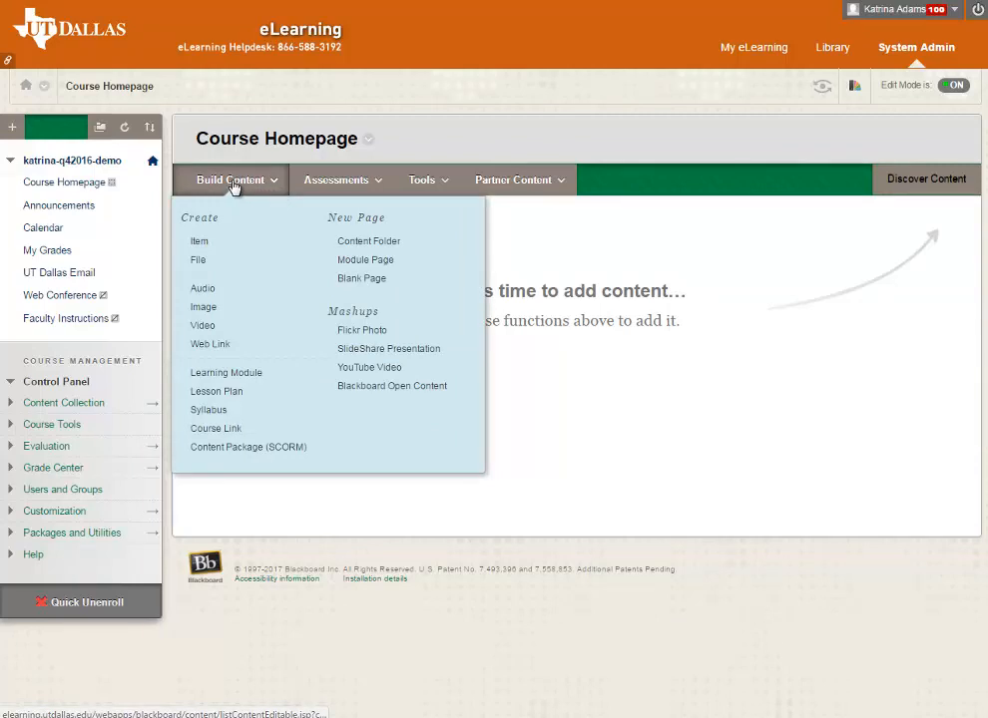
click(204, 243)
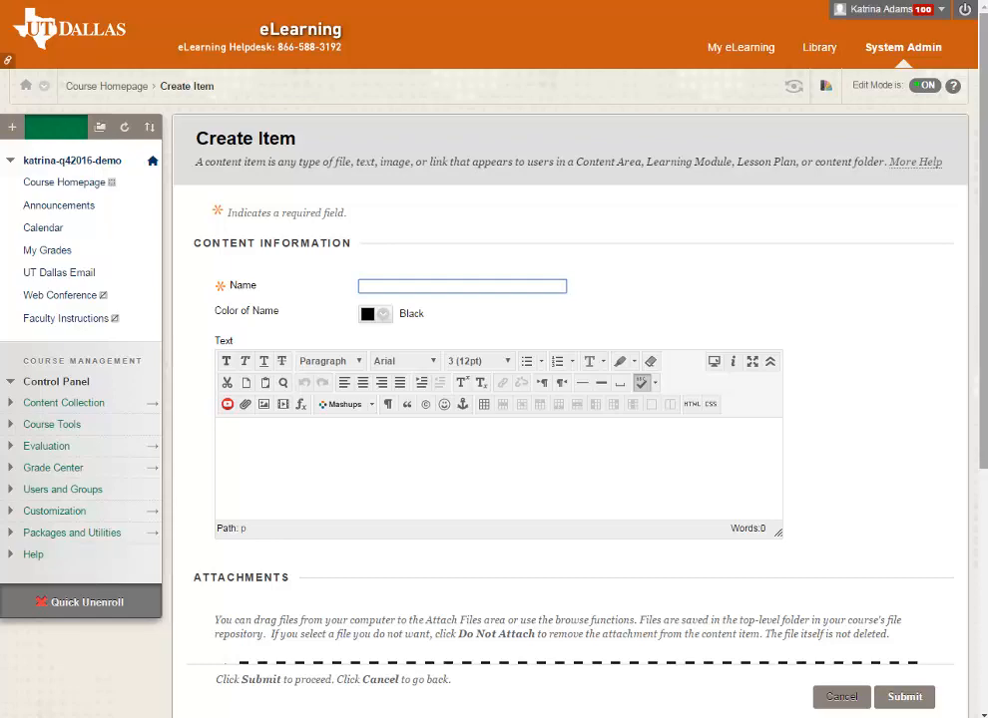
drag(979, 261, 979, 376)
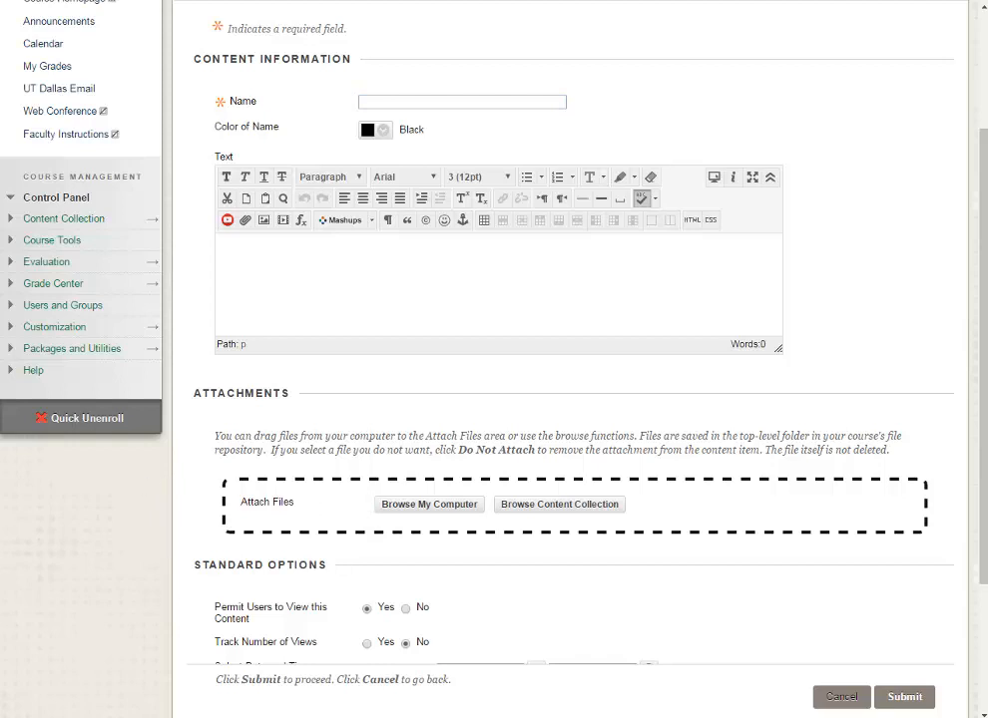
mouse_move(0, 149)
mouse_down()
mouse_move(200, 126)
mouse_move(566, 47)
mouse_move(579, 2)
mouse_move(602, 1)
mouse_move(578, 2)
mouse_up()
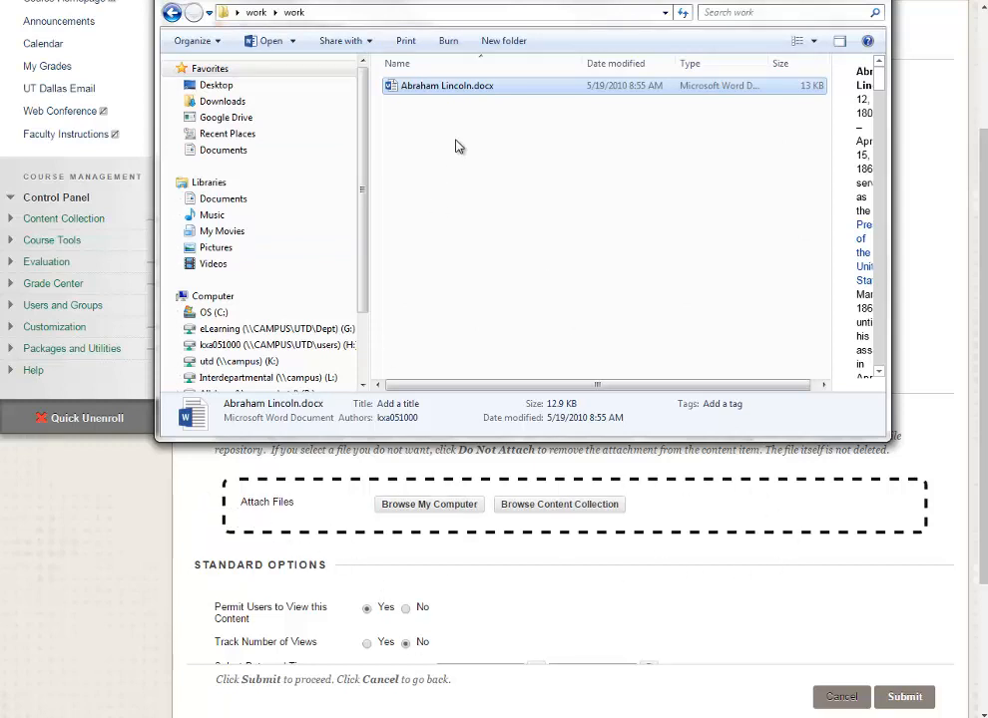
drag(439, 88, 347, 510)
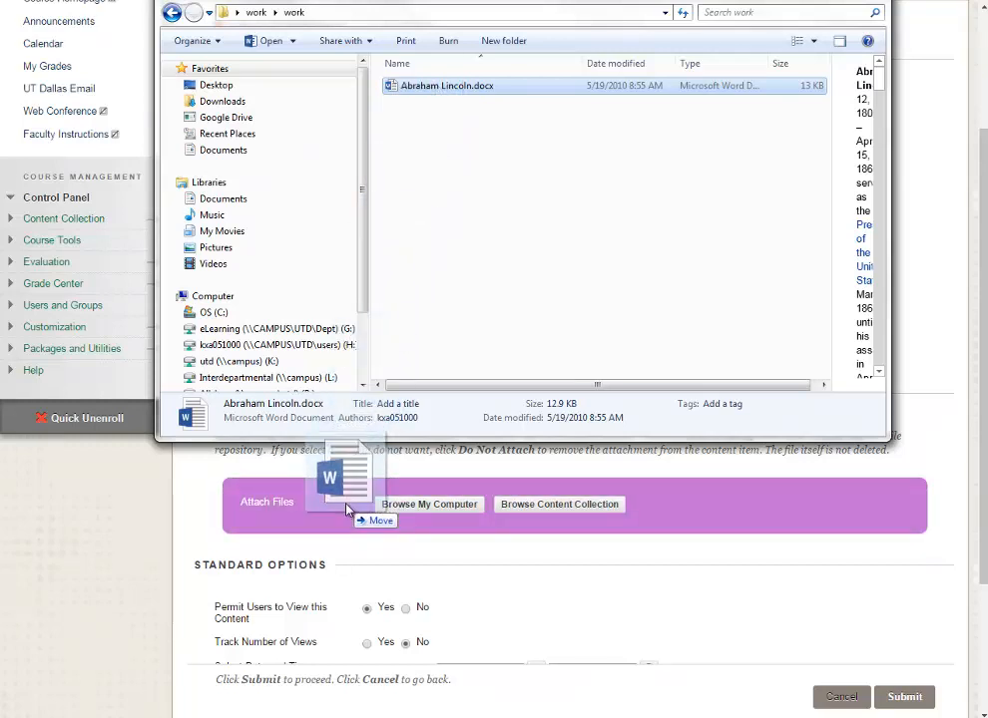
drag(347, 509, 345, 510)
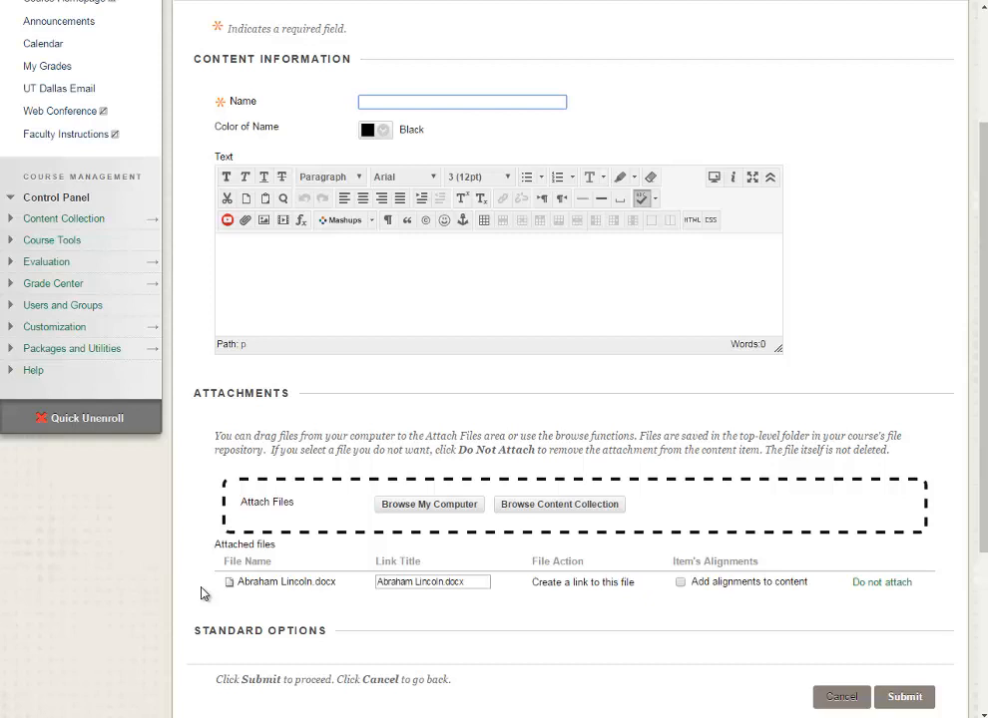
click(839, 699)
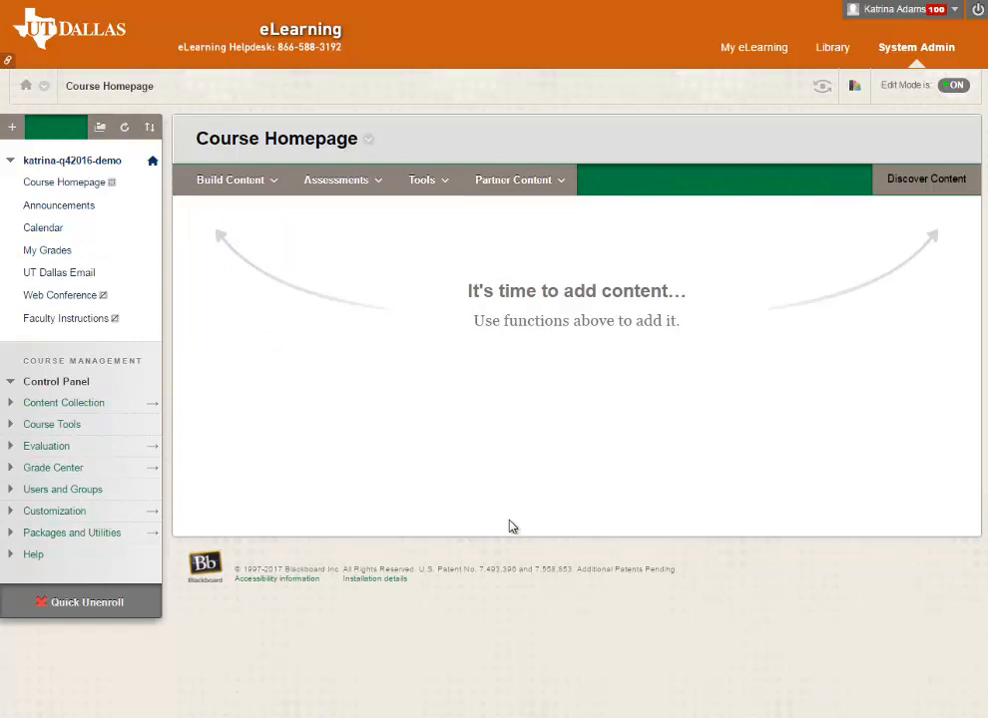
- Open the form for a new file content entry, examine its file selection options, and cancel it
click(224, 182)
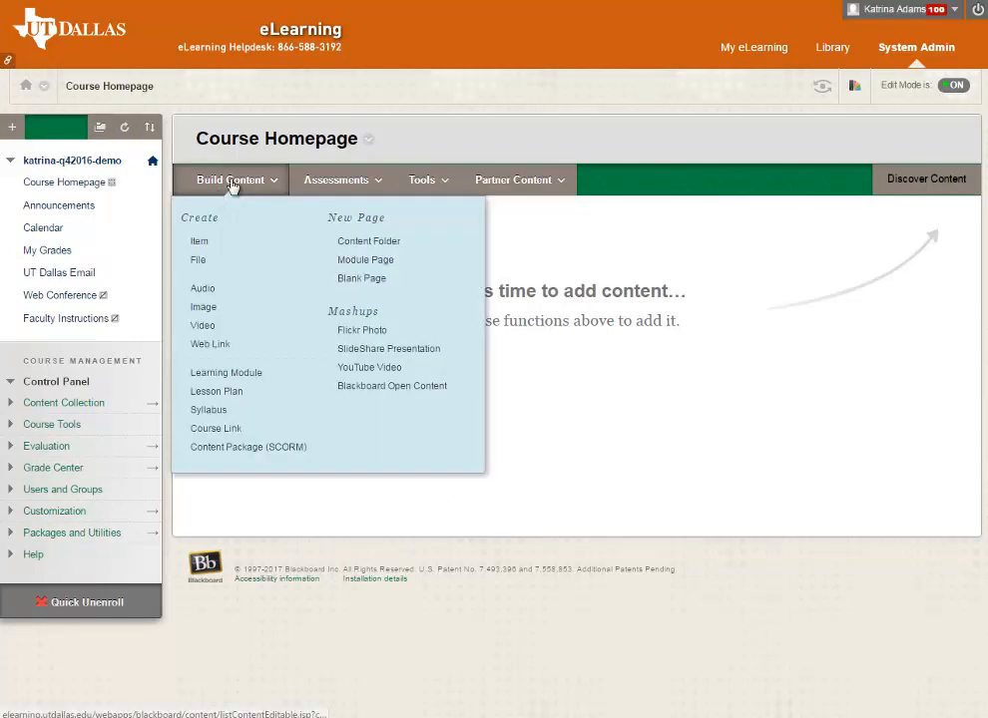
click(233, 260)
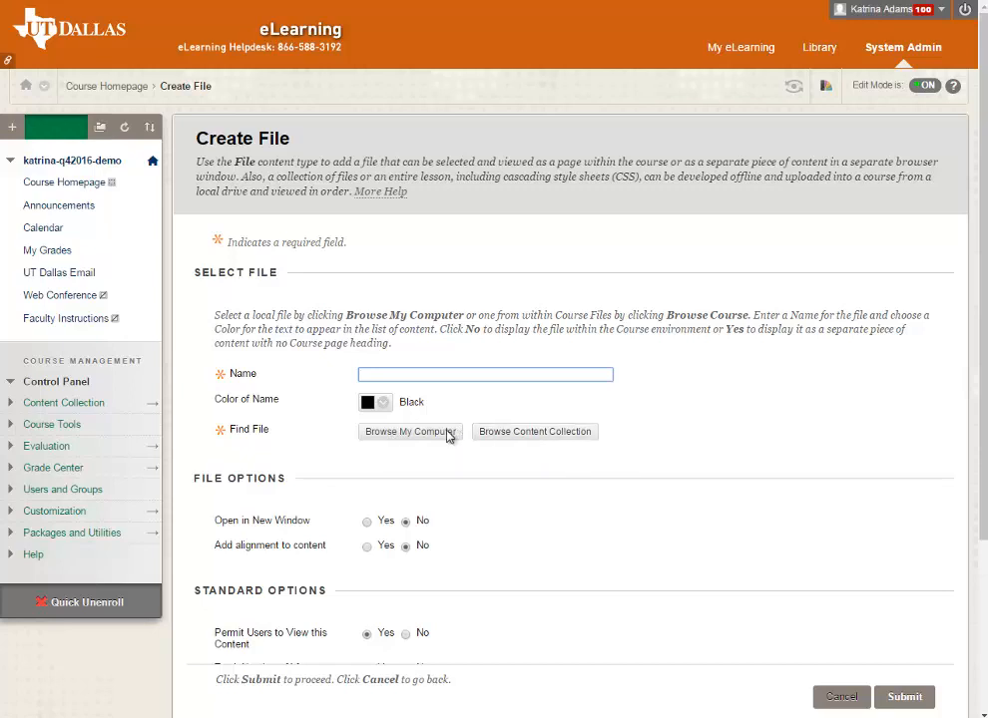
click(834, 696)
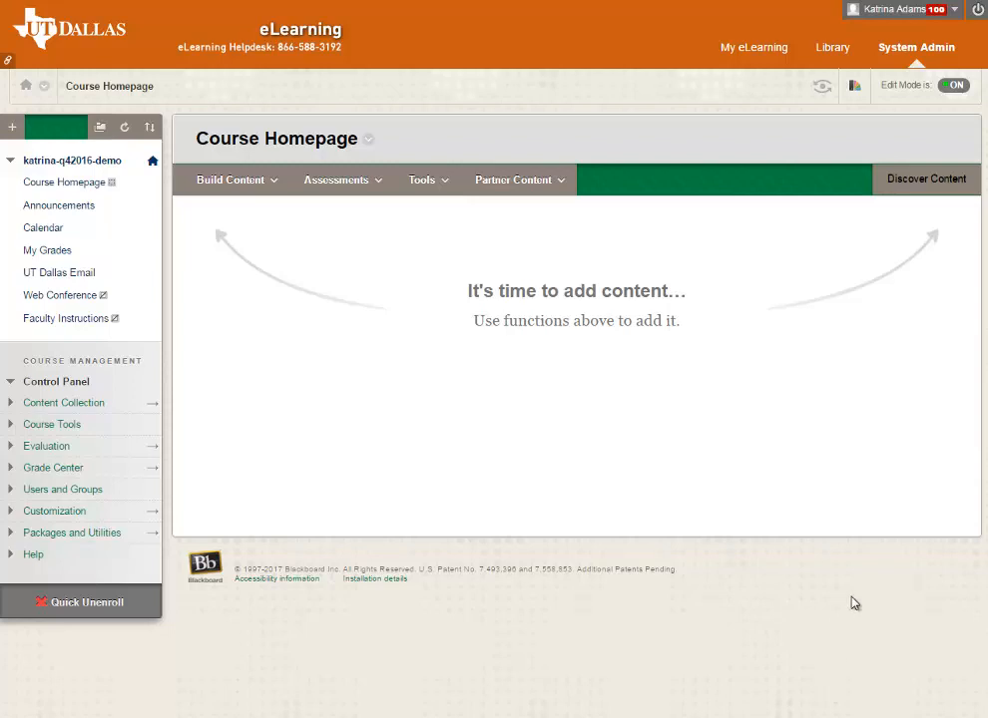
- Create an assignment named Assignment 1 on the Course Homepage with 100 points possible
click(336, 179)
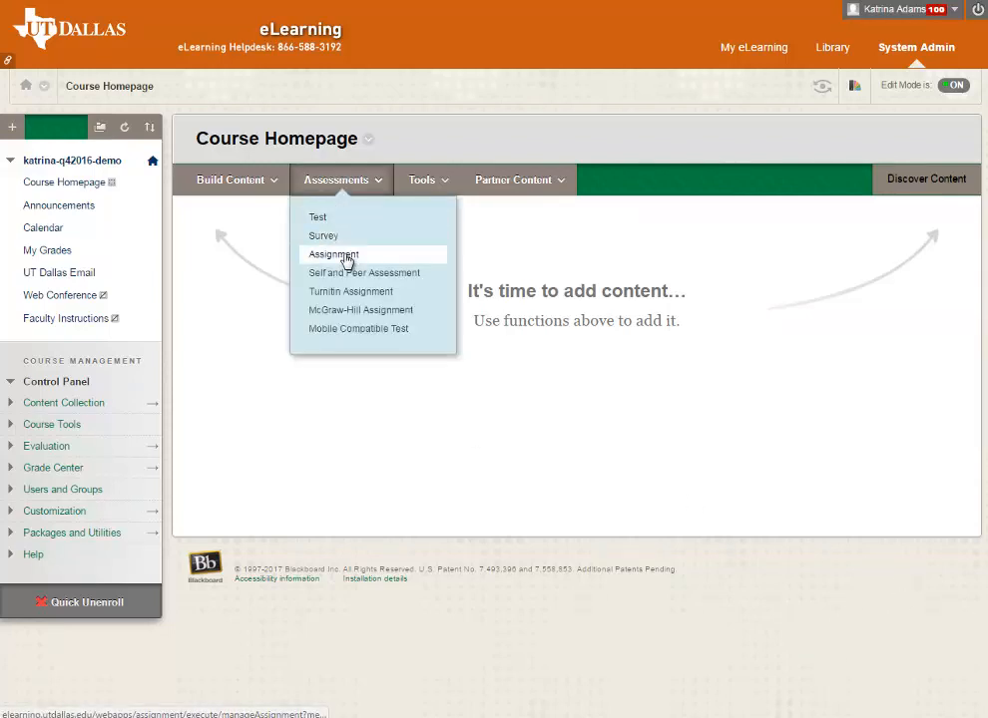
click(344, 256)
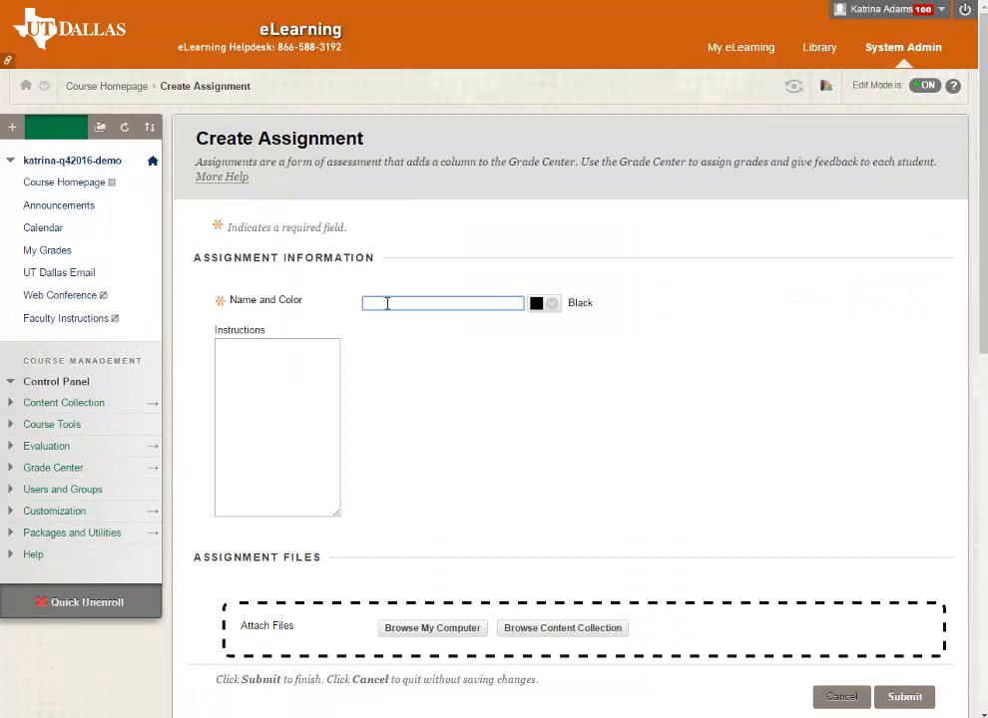
text(Ari)
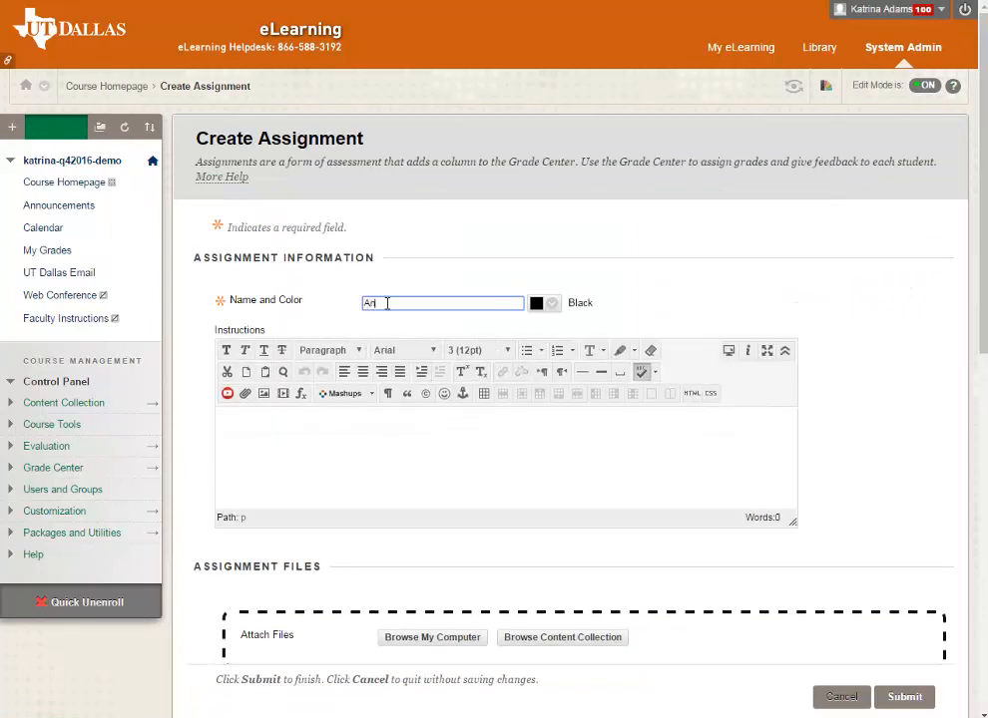
text(ignment 1)
scroll(470, 289, down, 5)
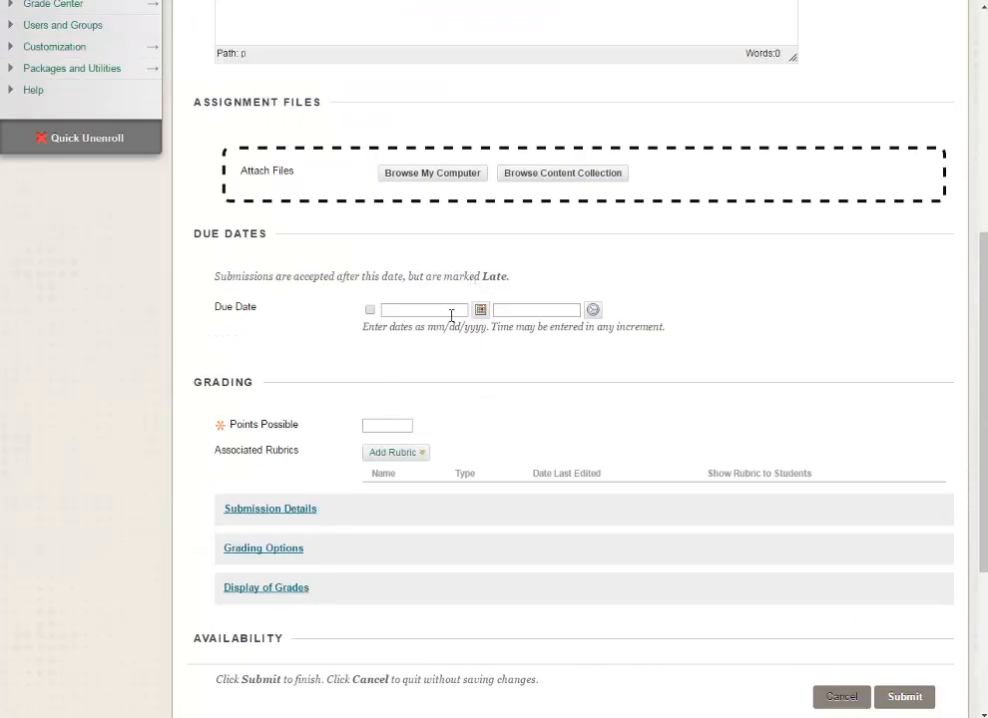
click(377, 423)
text(100)
click(904, 698)
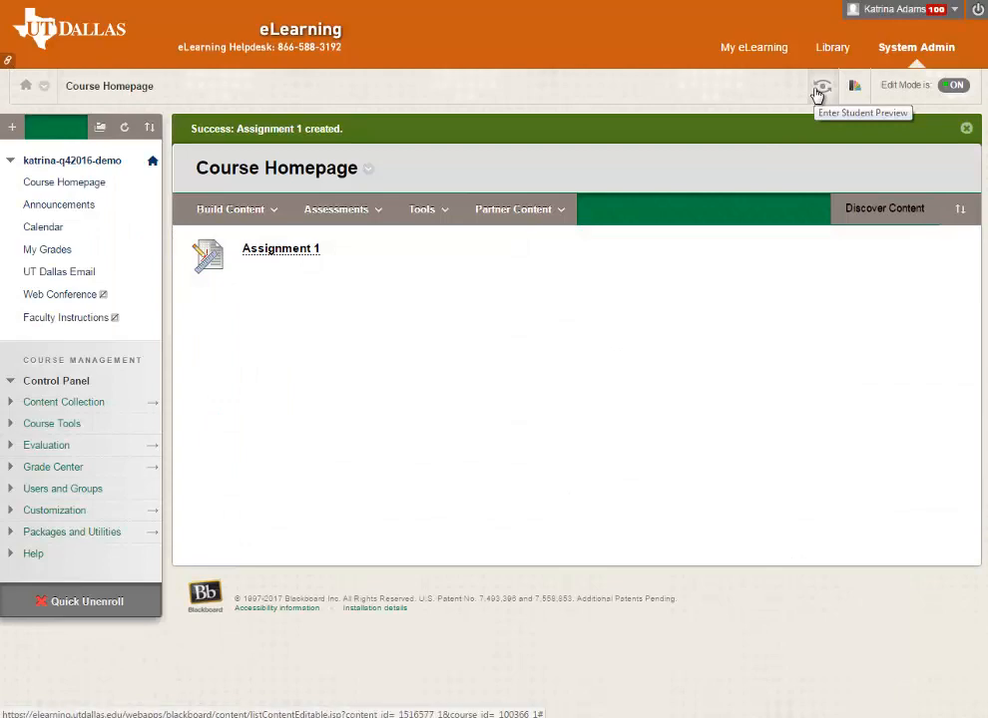
- Enter student preview and submit Abraham Lincoln.docx from the work folder as the attached file for Assignment 1
click(819, 91)
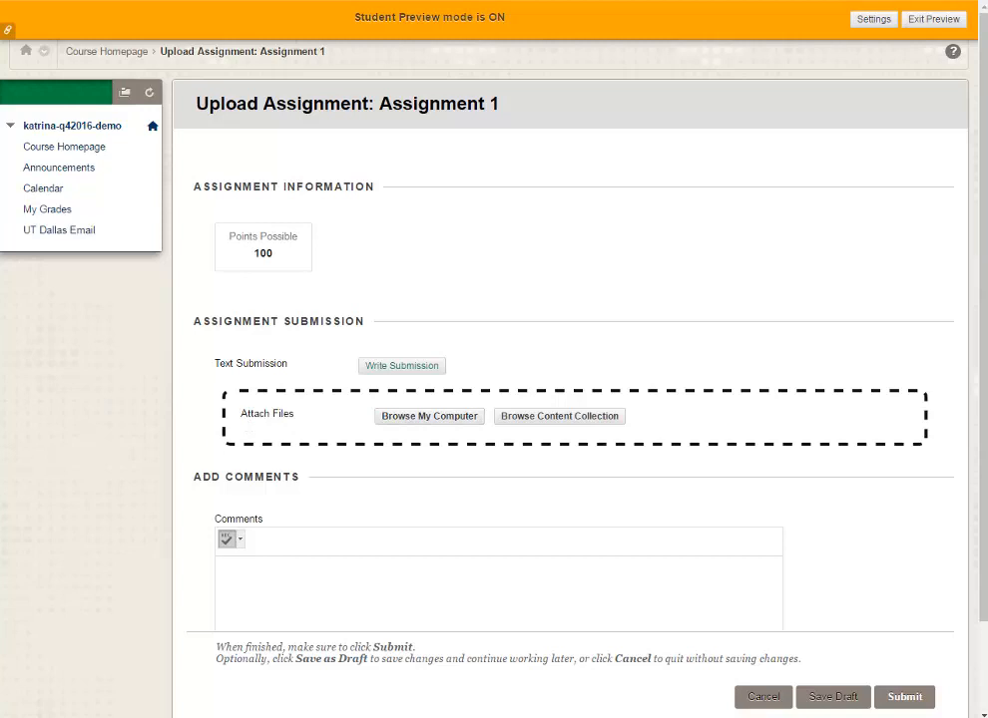
key(alt+Tab)
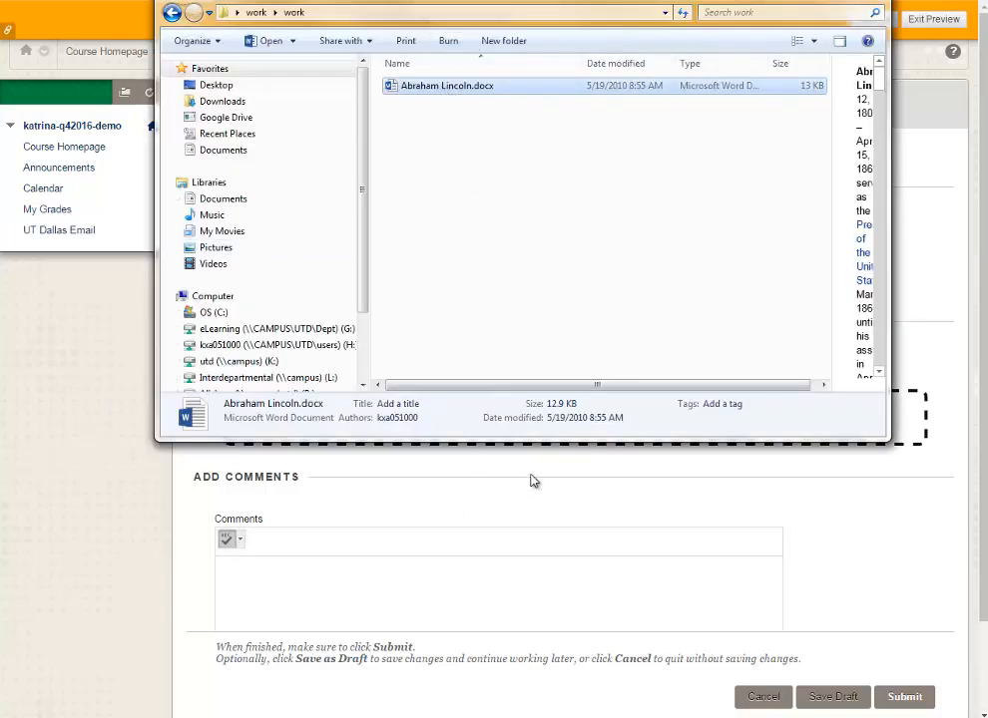
drag(529, 440, 529, 344)
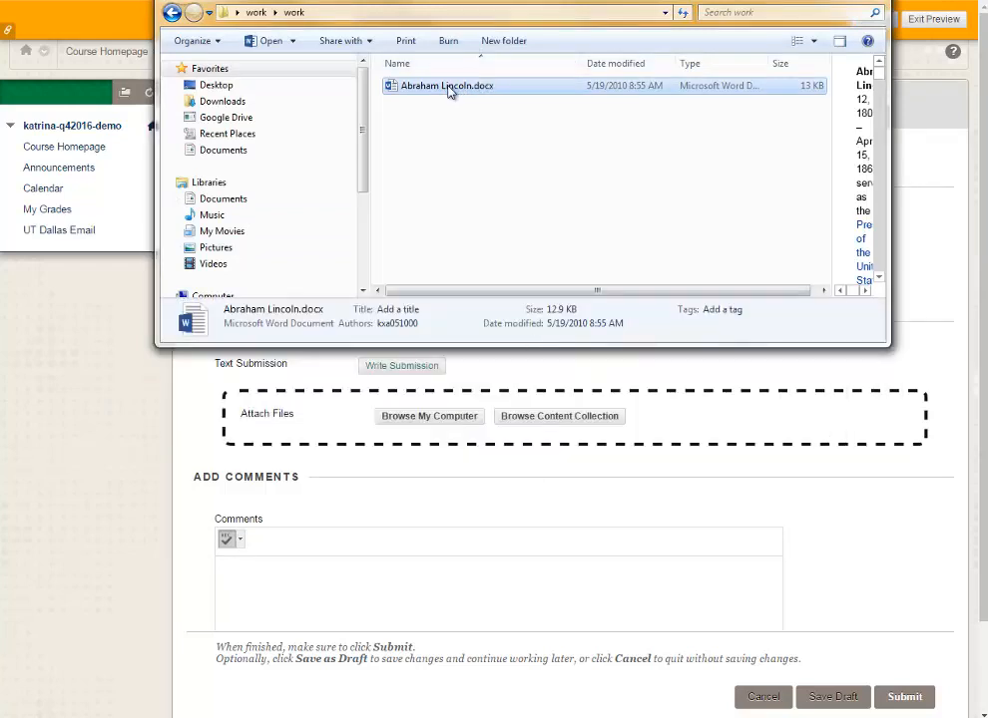
drag(449, 92, 389, 439)
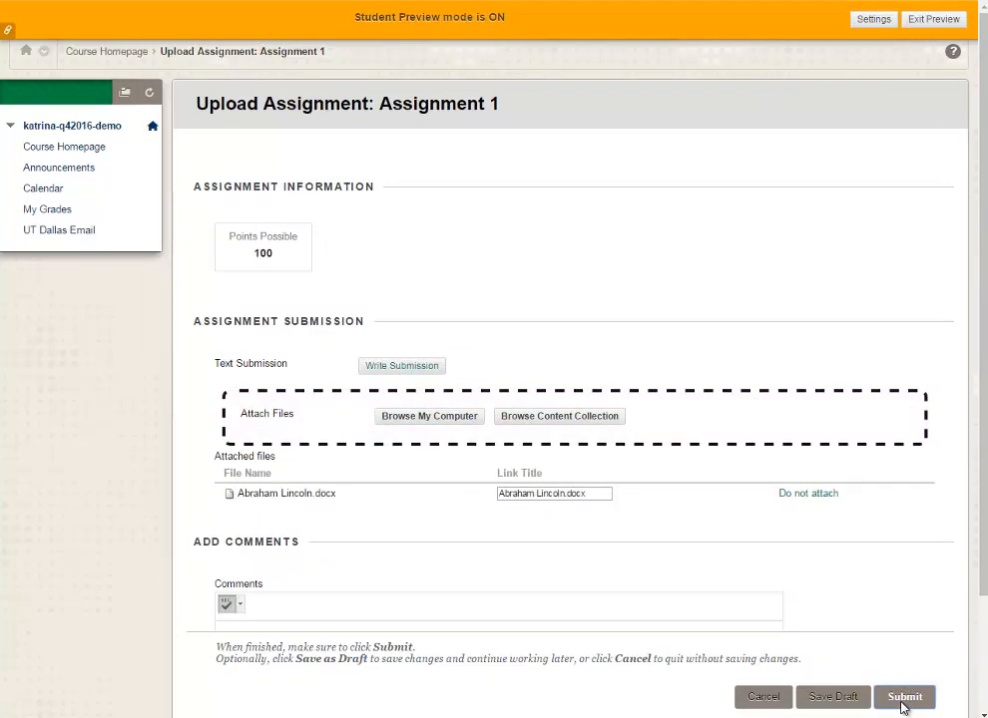
click(903, 697)
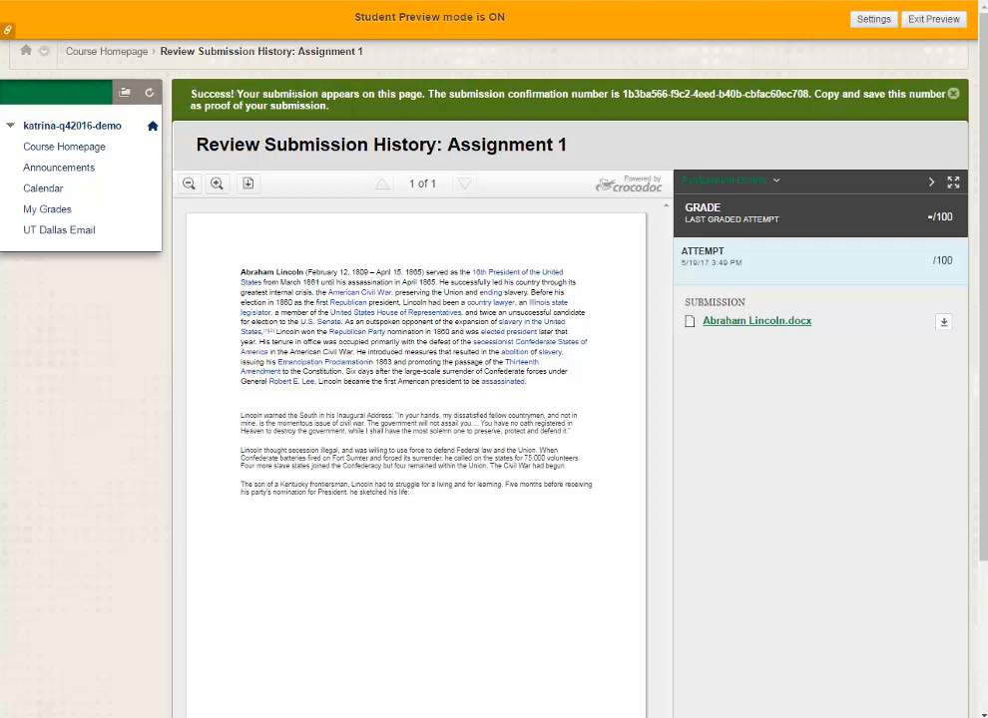
- Select the submission confirmation number in the success message and exit student preview
drag(427, 93, 816, 92)
click(931, 21)
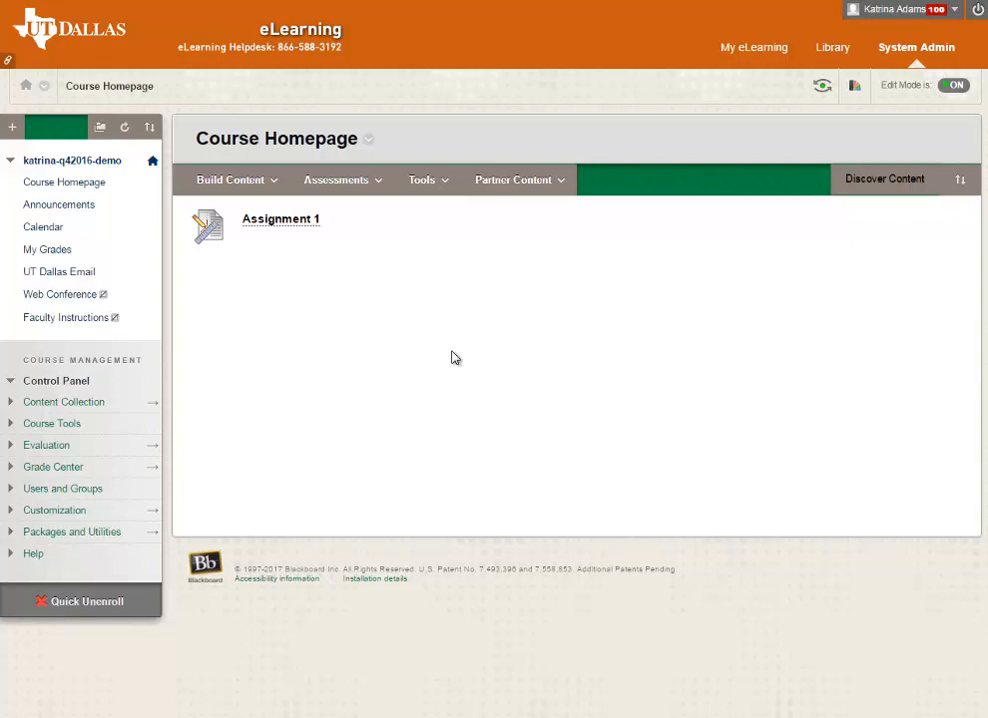
click(255, 188)
click(579, 494)
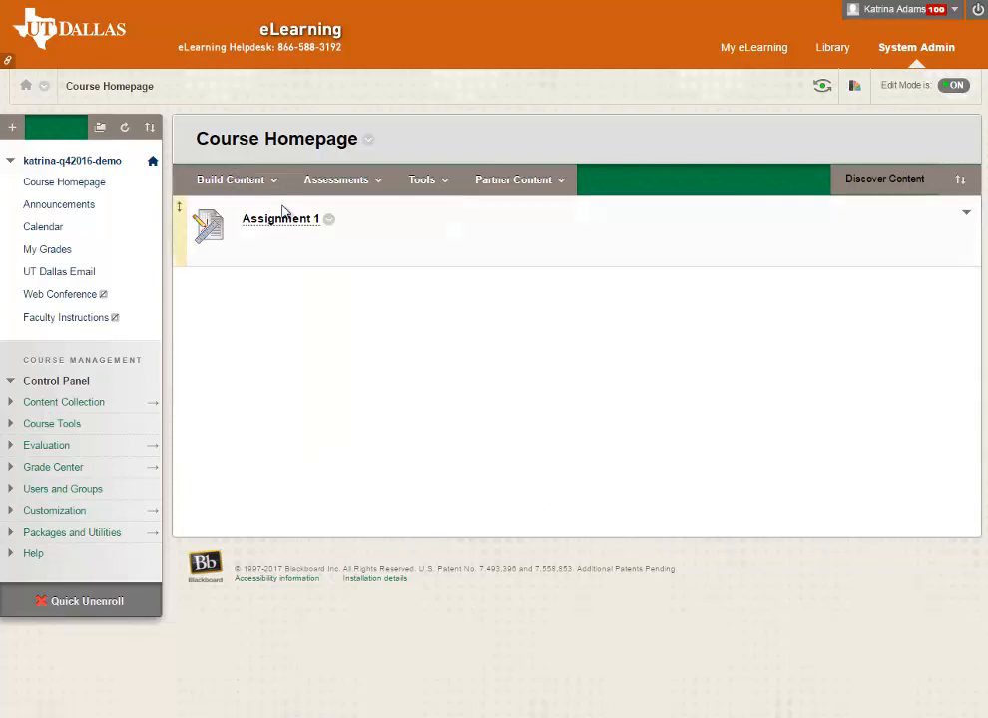
- Start a new content item with the text lines Bono, Adam, Edge and Larry, and open the text's HTML code view
click(229, 183)
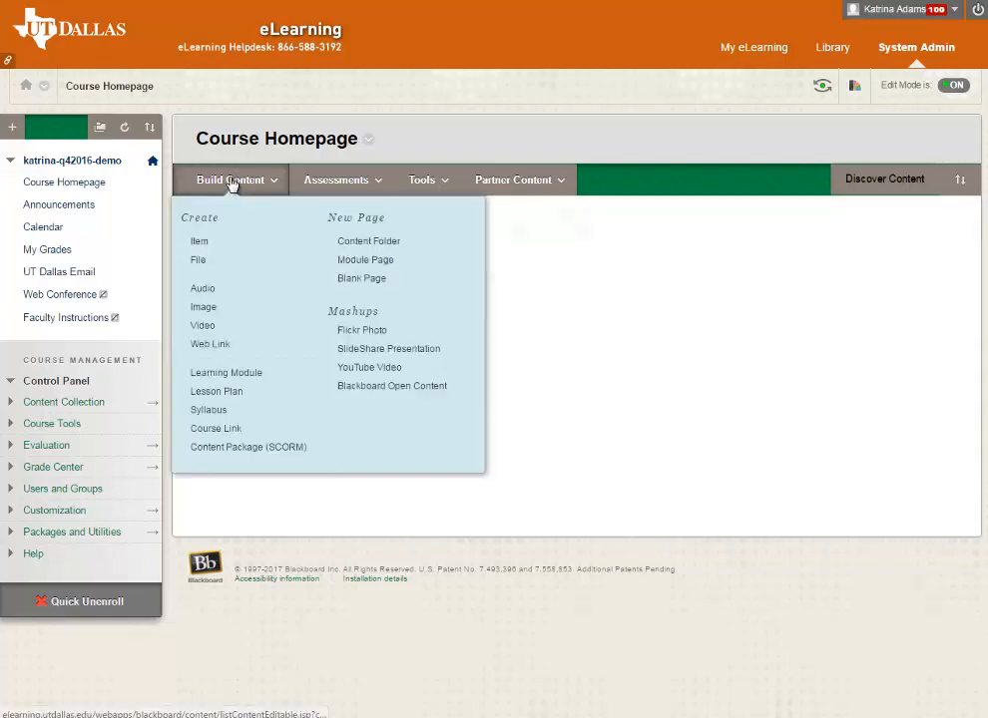
click(205, 244)
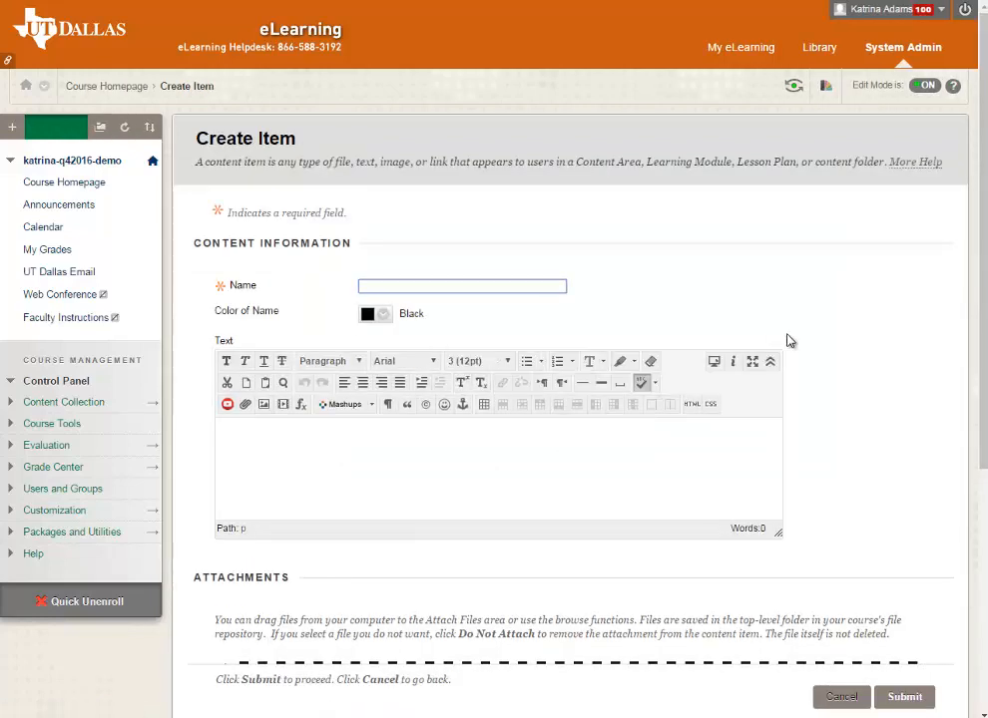
click(644, 387)
click(247, 458)
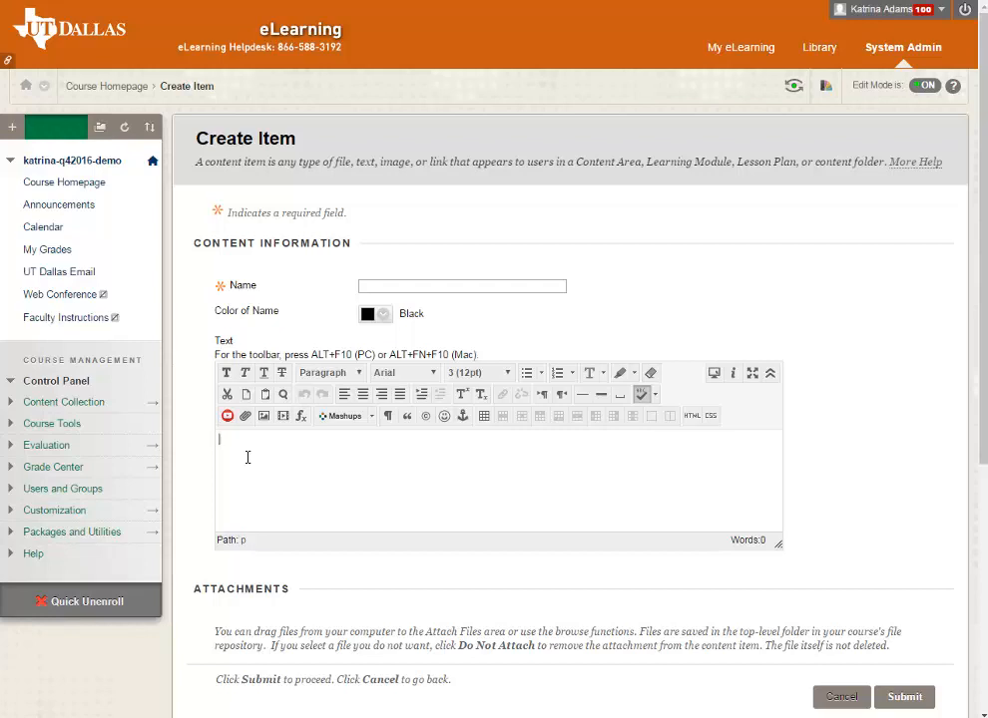
text(Bono)
key(Return)
text(Adam)
key(Return)
text(Edge)
key(Return)
text(Larry)
click(693, 417)
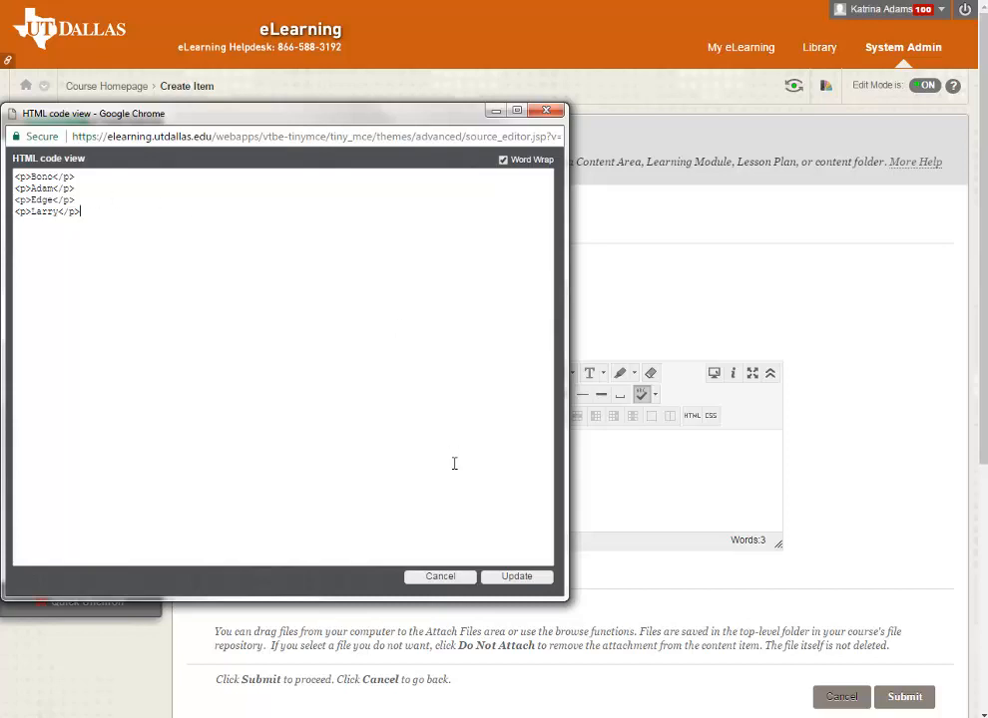
- Close the HTML code view without updating the text and cancel creating the content item
click(440, 576)
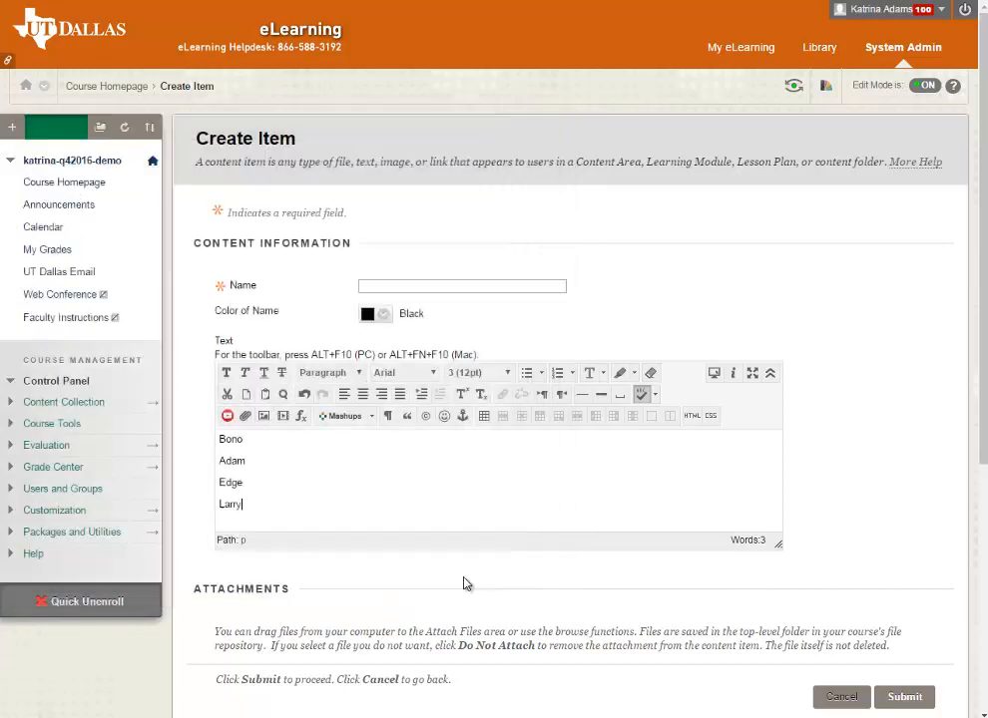
click(841, 698)
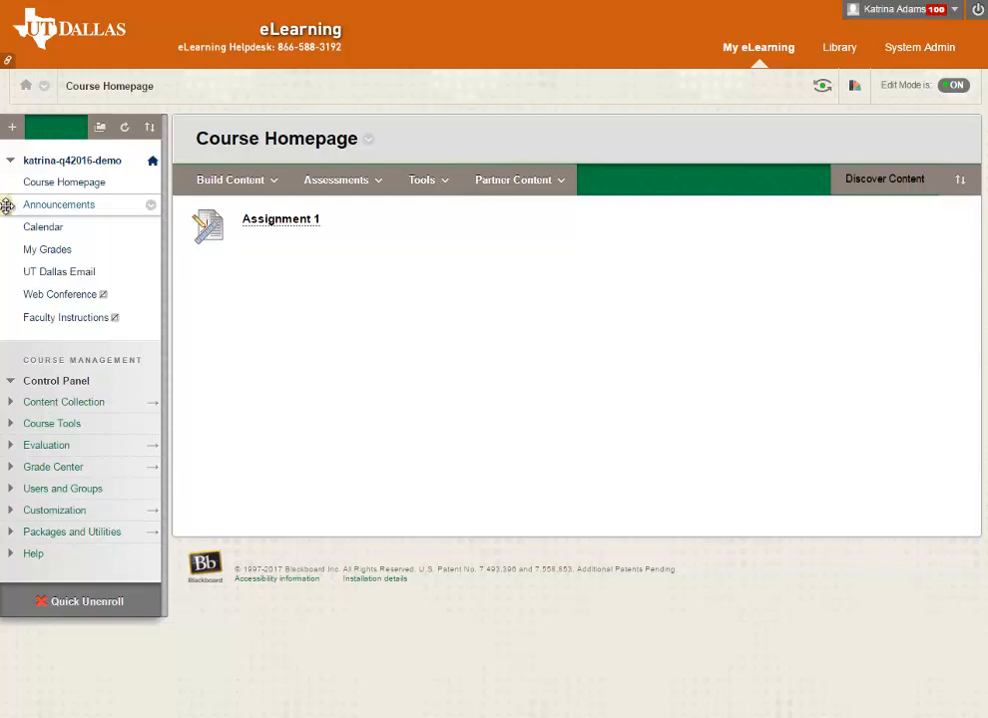
- Move Announcements down in the course menu, and return it to its place directly below Course Homepage
drag(7, 205, 45, 285)
drag(45, 318, 56, 216)
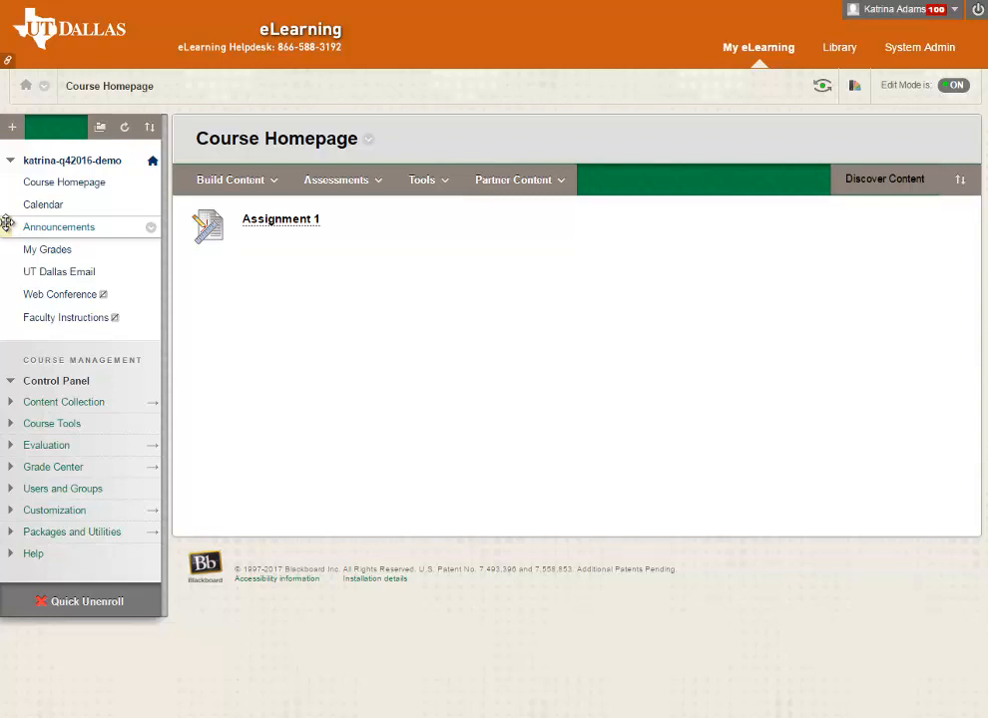
drag(8, 223, 36, 201)
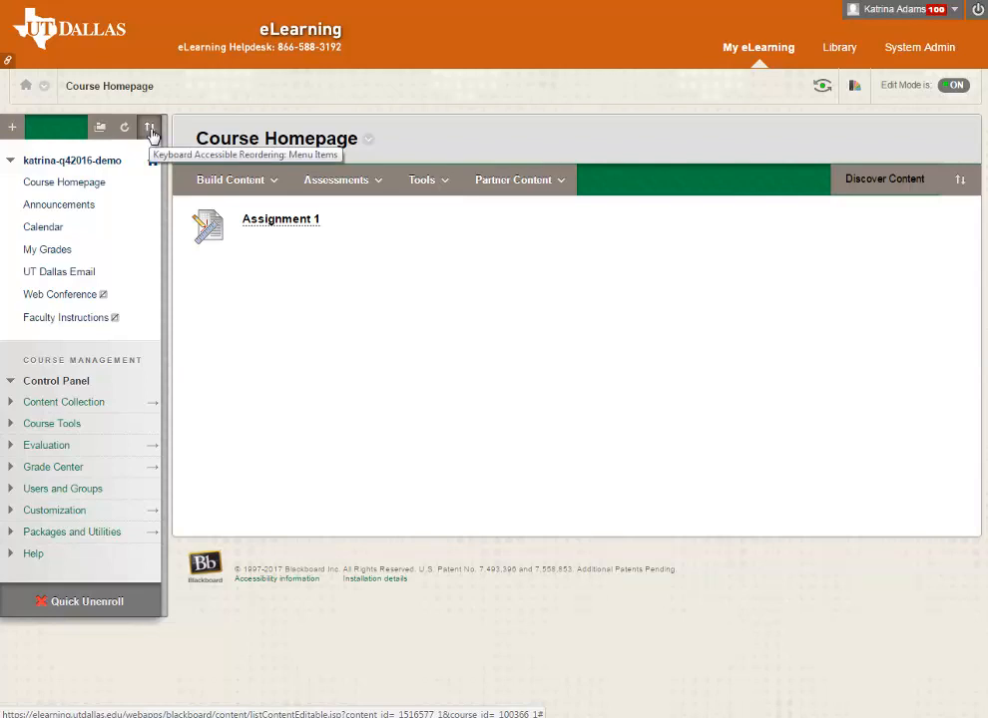
- Reorder the course menu with the keyboard accessible reordering tool so Announcements comes after My Grades and before UT Dallas Email
click(150, 127)
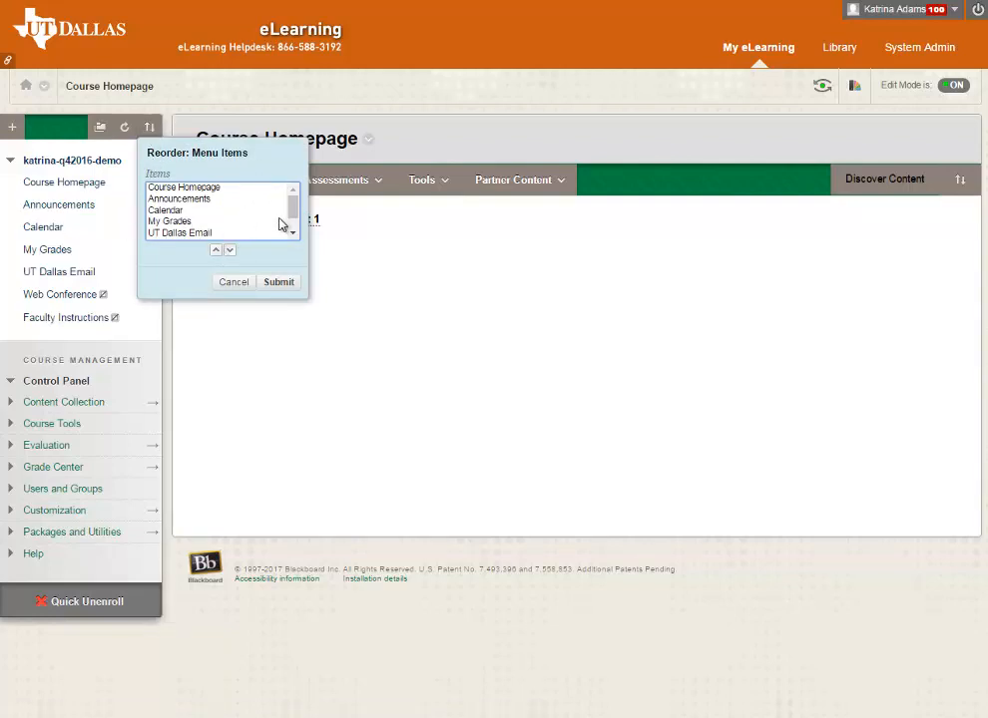
click(169, 200)
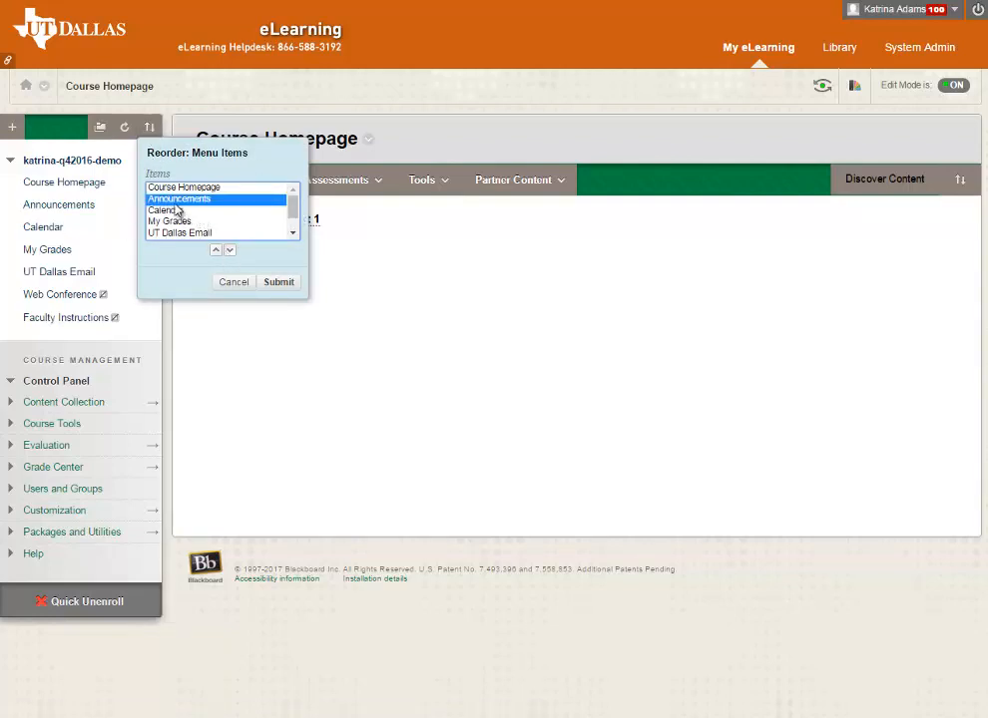
click(230, 250)
click(230, 251)
click(230, 251)
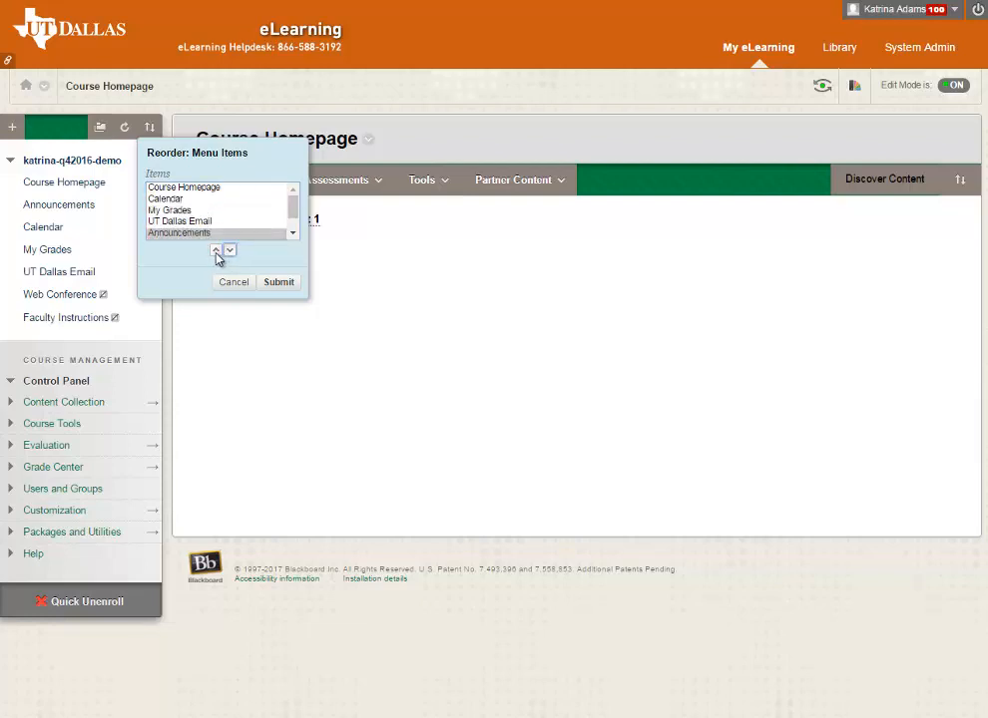
click(216, 250)
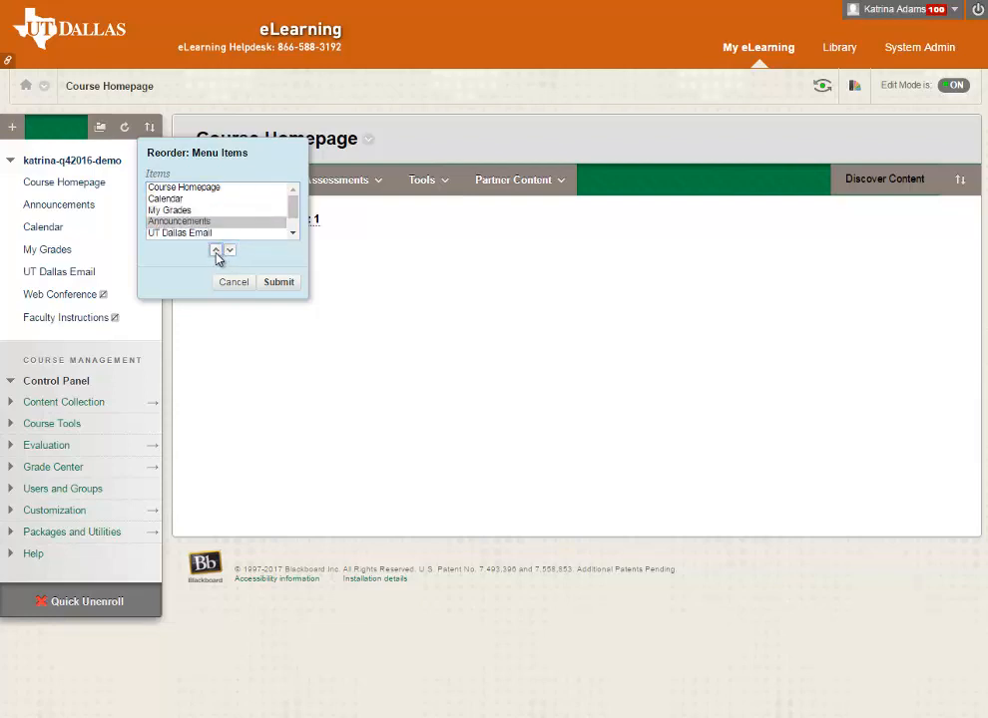
click(279, 284)
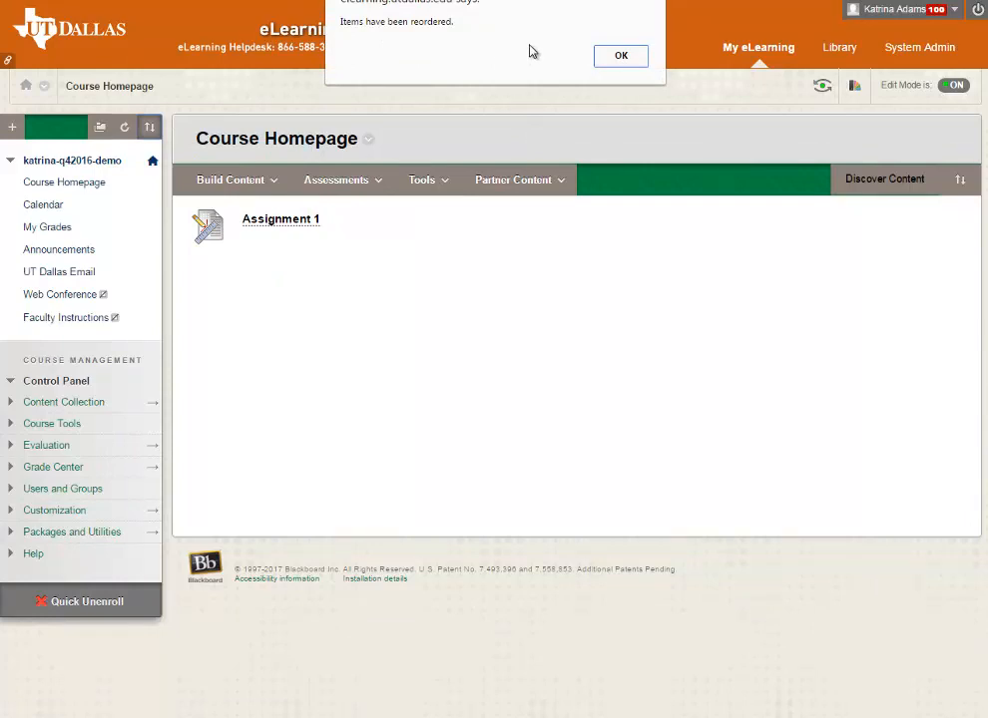
click(621, 56)
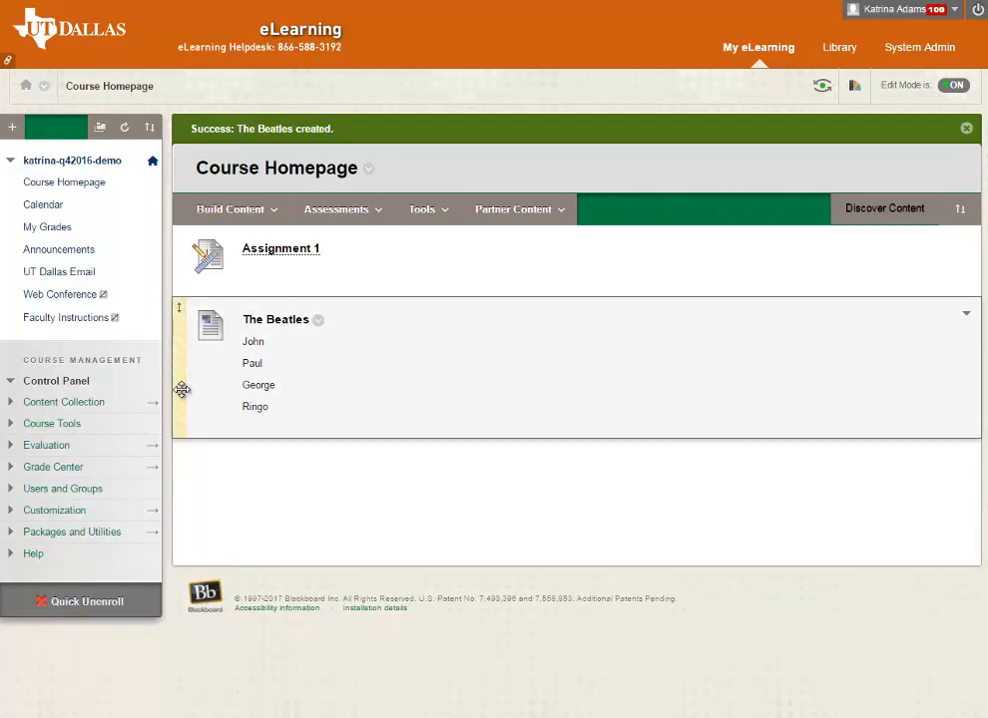
- Reorder the Course Homepage content so The Beatles comes above Assignment 1, using the keyboard accessible reordering tool
mouse_move(182, 390)
mouse_down()
mouse_move(190, 461)
mouse_move(186, 372)
mouse_move(189, 413)
mouse_up()
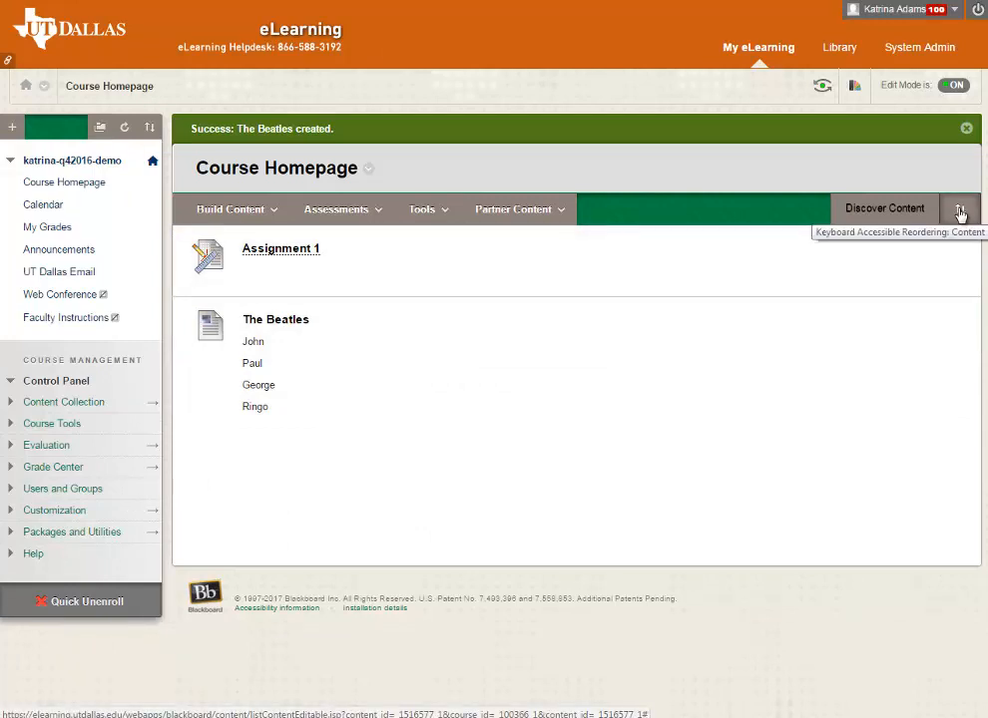
click(960, 212)
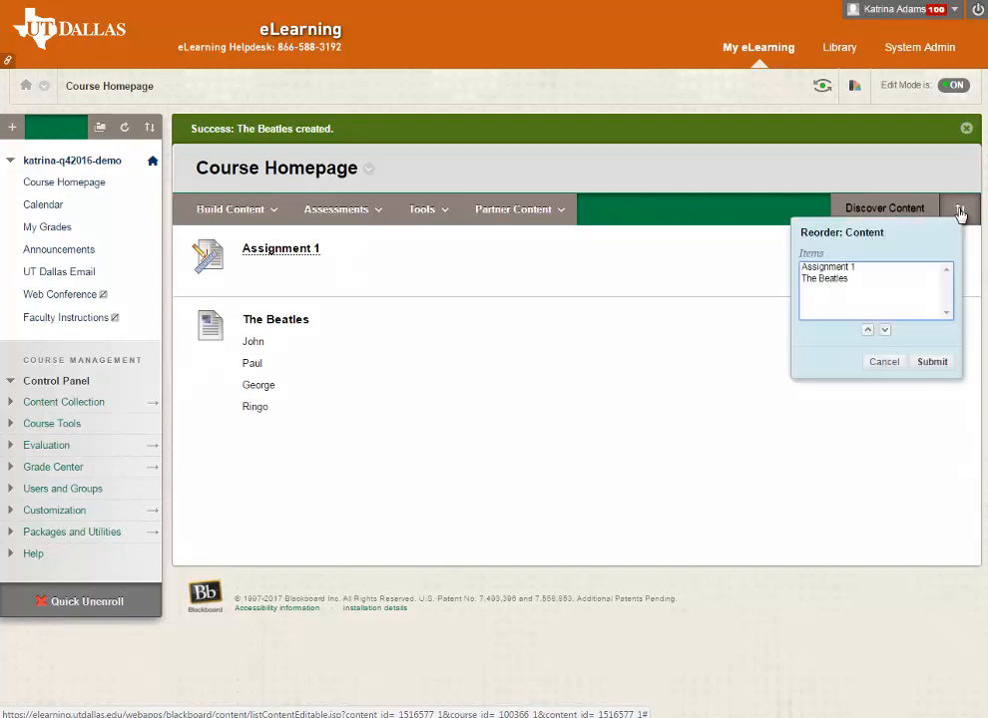
click(826, 279)
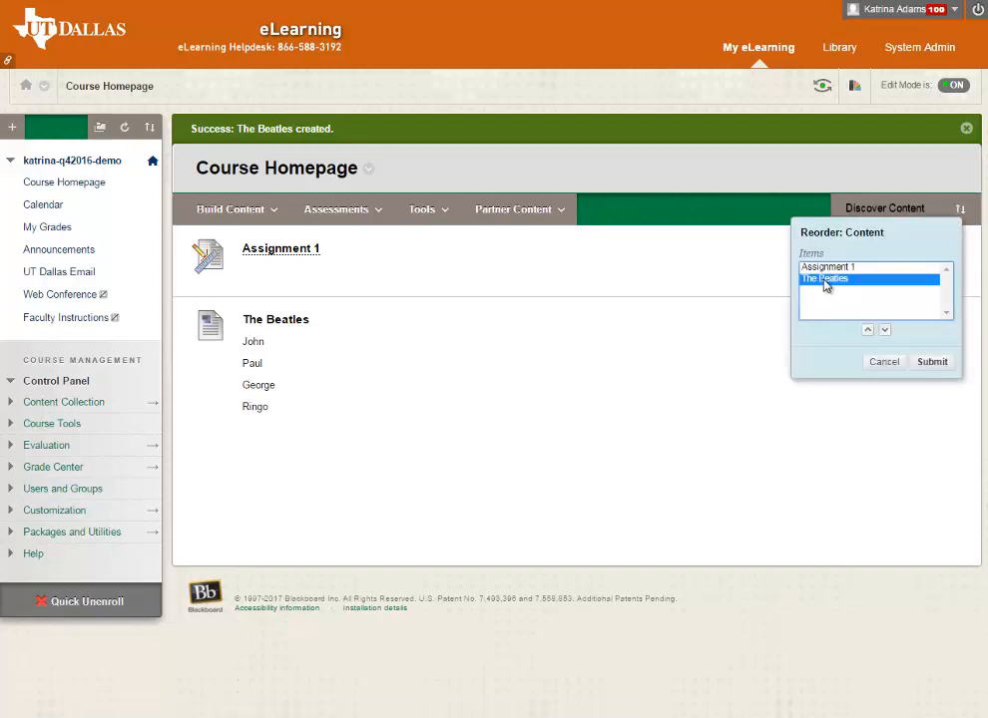
click(867, 330)
click(932, 362)
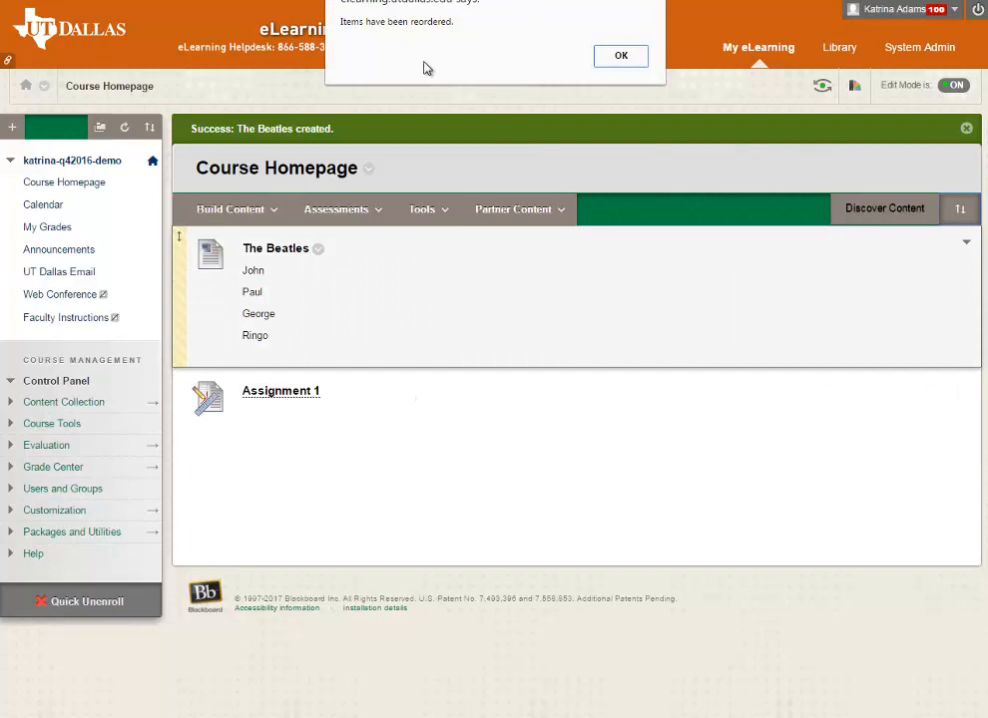
click(634, 57)
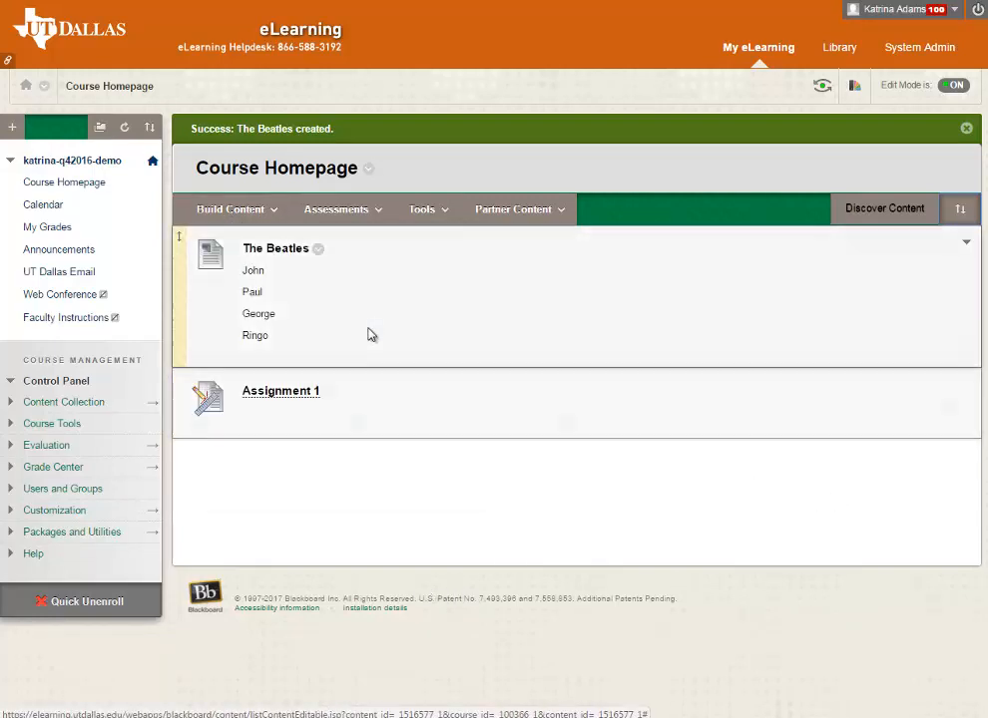
- Edit The Beatles item to enable its Display After restriction, try to set the date to 08/01/2017, and submit
click(317, 248)
click(337, 290)
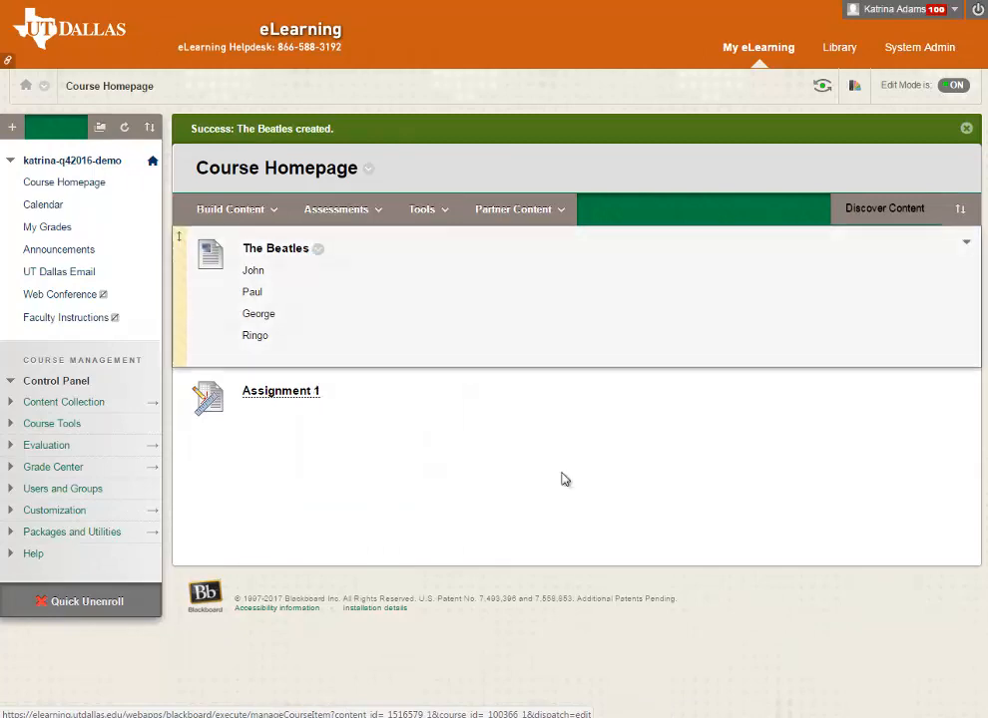
scroll(605, 607, down, 3)
scroll(606, 609, down, 1)
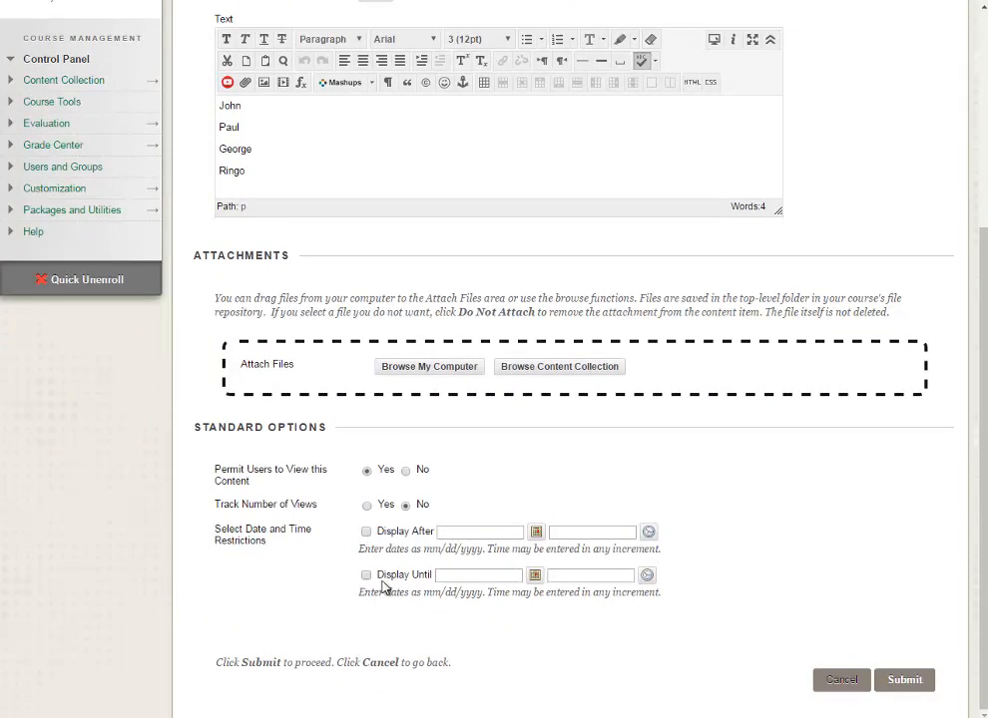
click(366, 532)
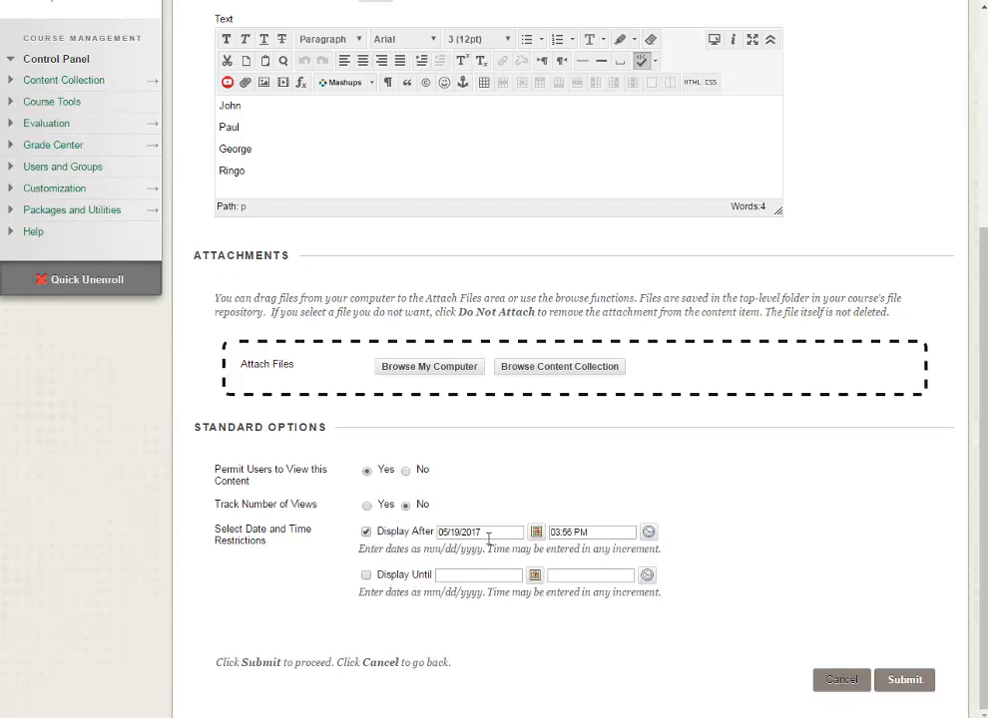
drag(483, 531, 402, 526)
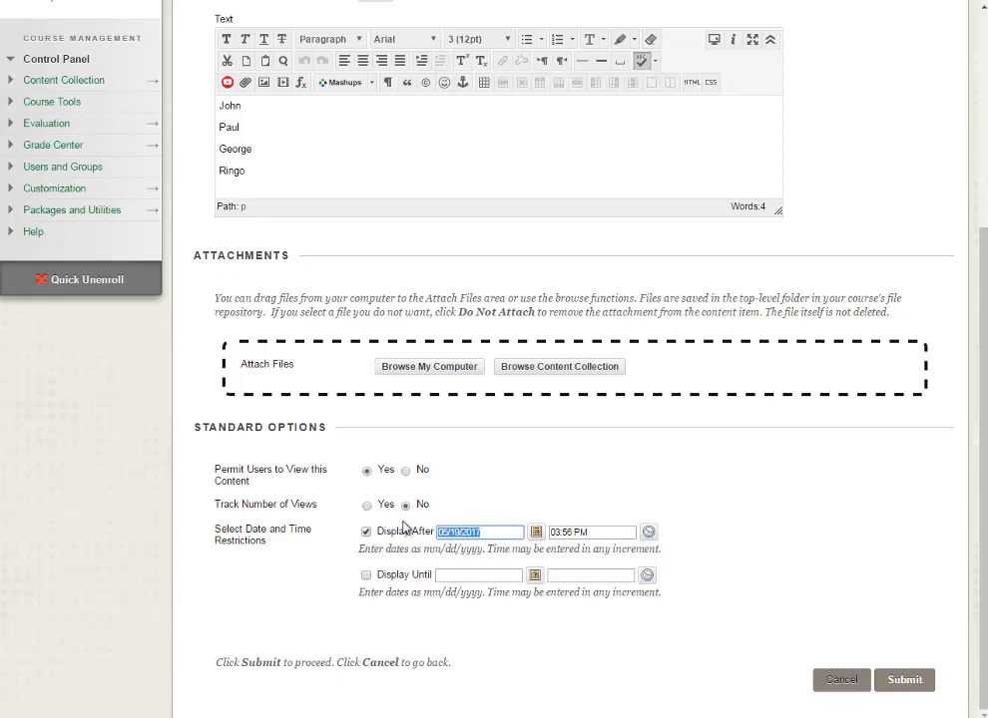
text(08/)
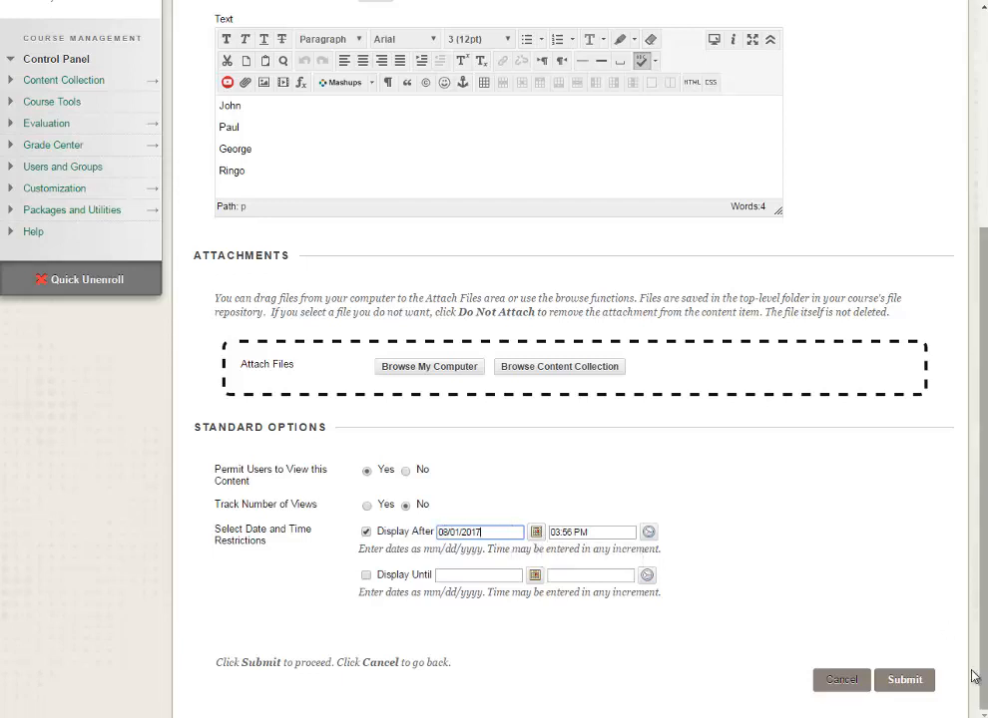
click(904, 680)
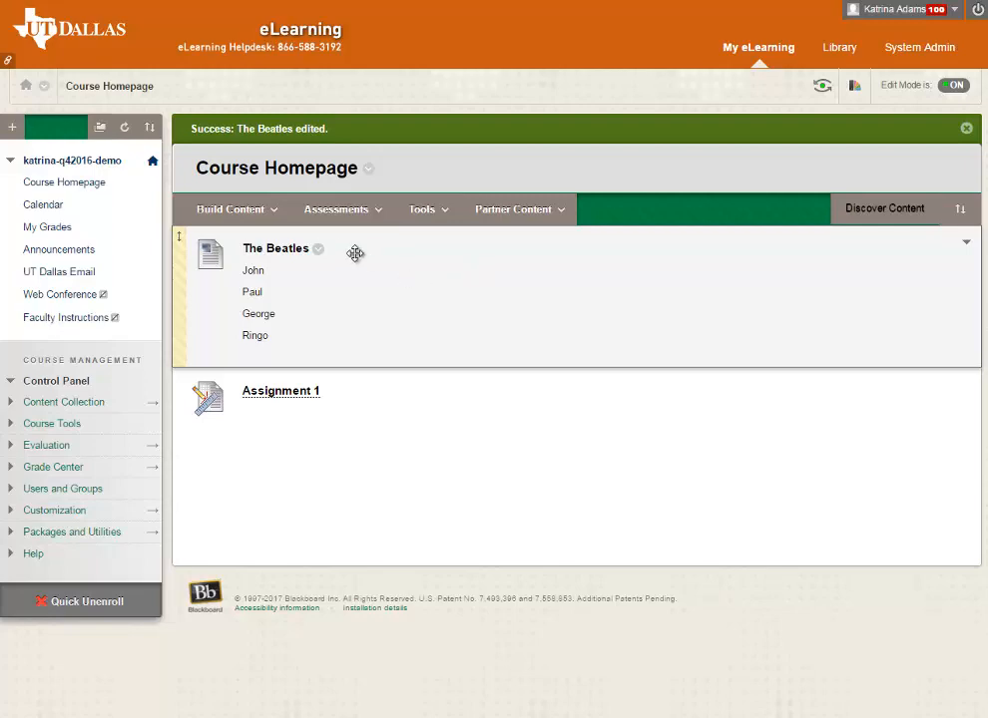
- Edit The Beatles item again, choose August 1, 2017 from the calendar as its Display After date, and submit
click(319, 249)
click(332, 282)
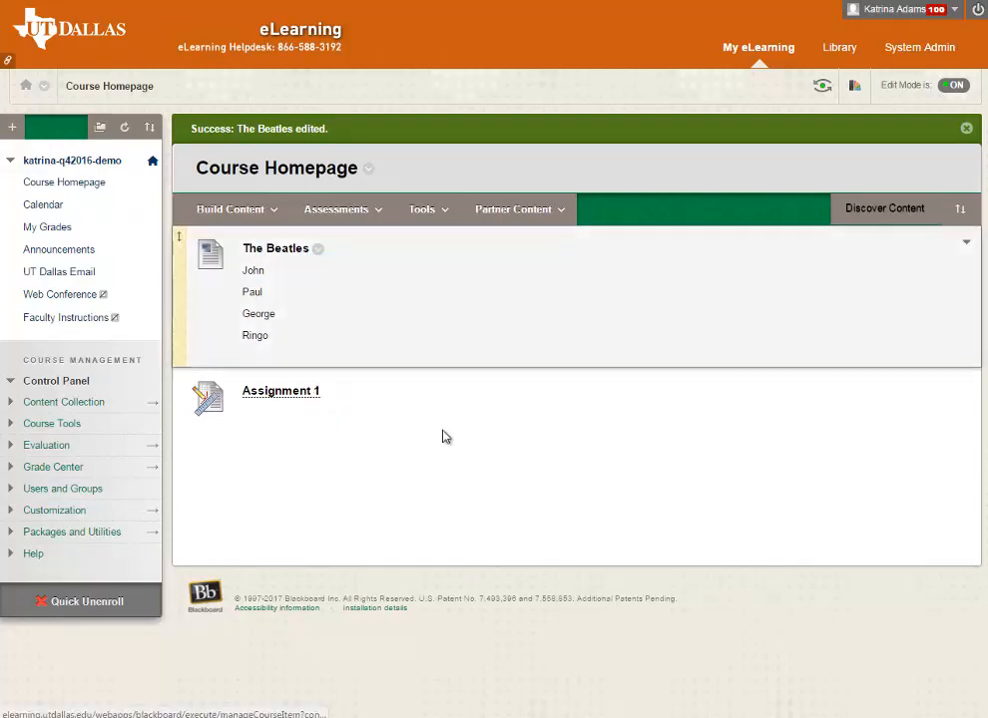
scroll(522, 574, down, 3)
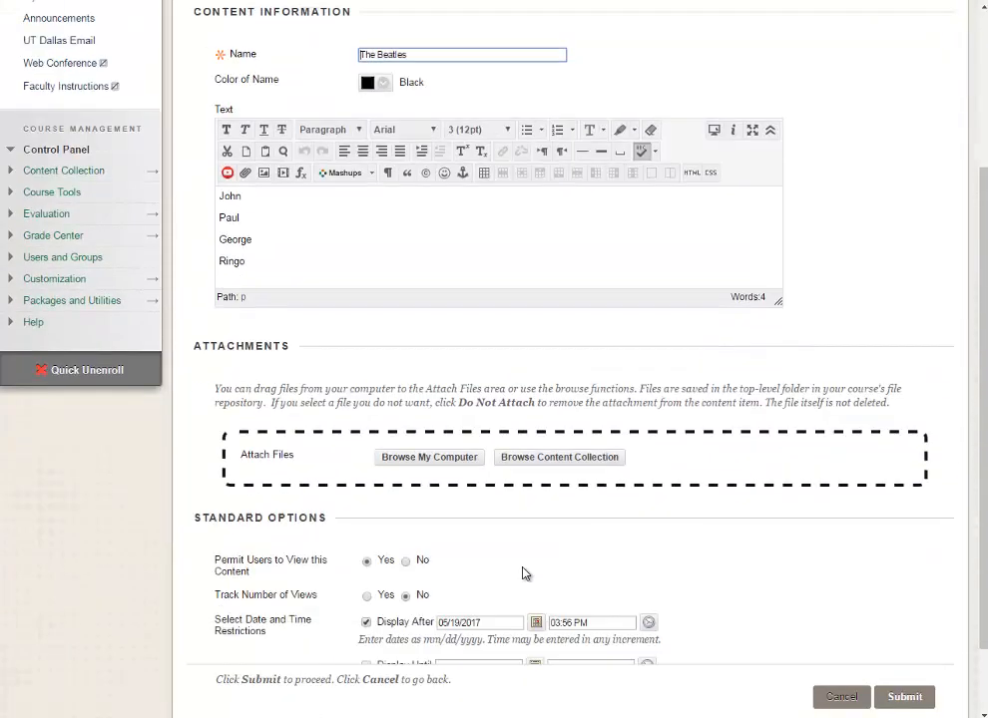
click(491, 533)
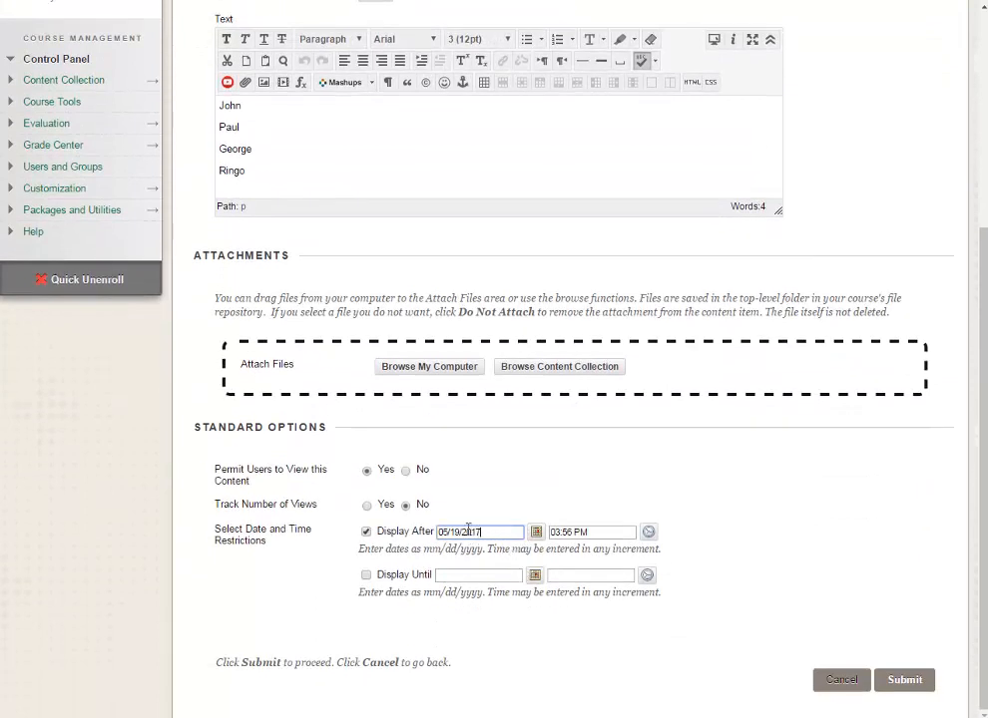
click(535, 533)
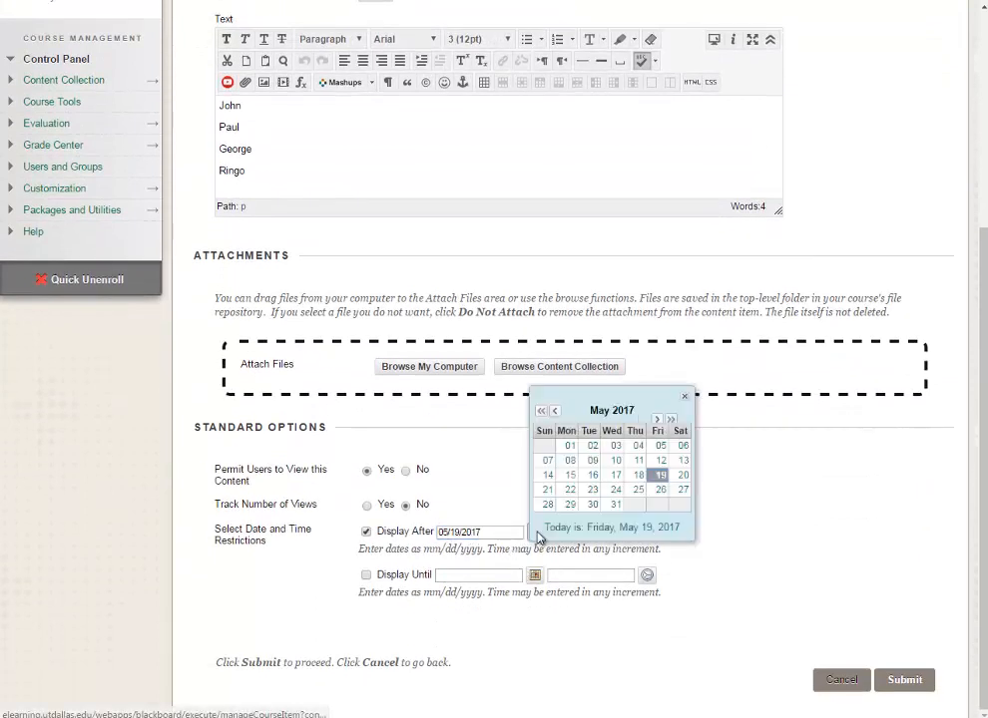
click(658, 420)
click(658, 420)
click(658, 420)
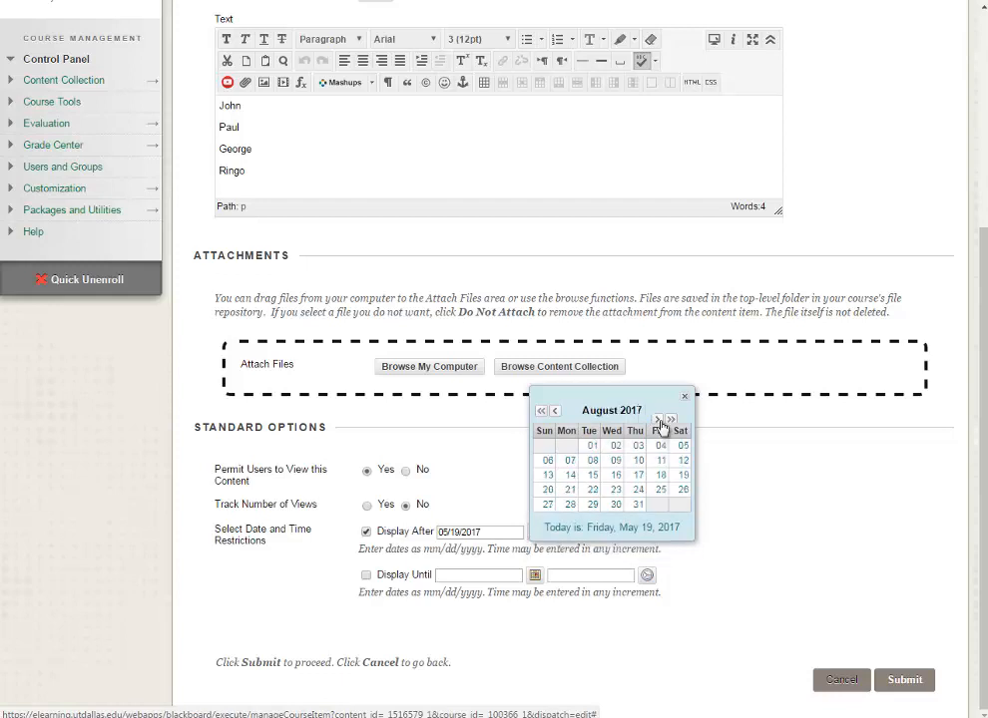
click(590, 445)
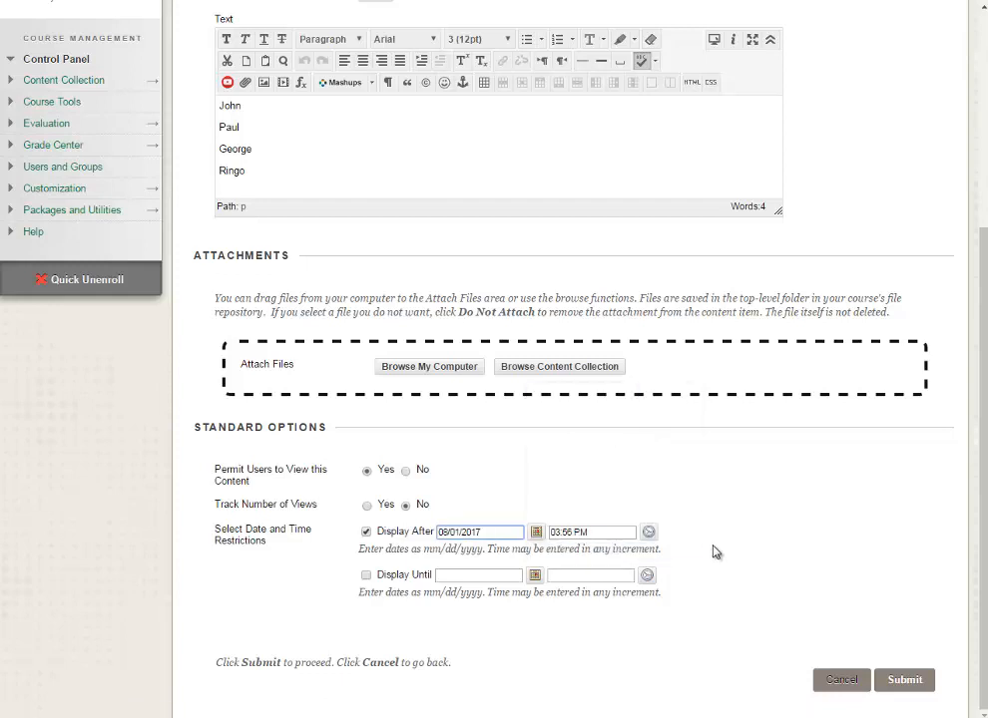
click(904, 679)
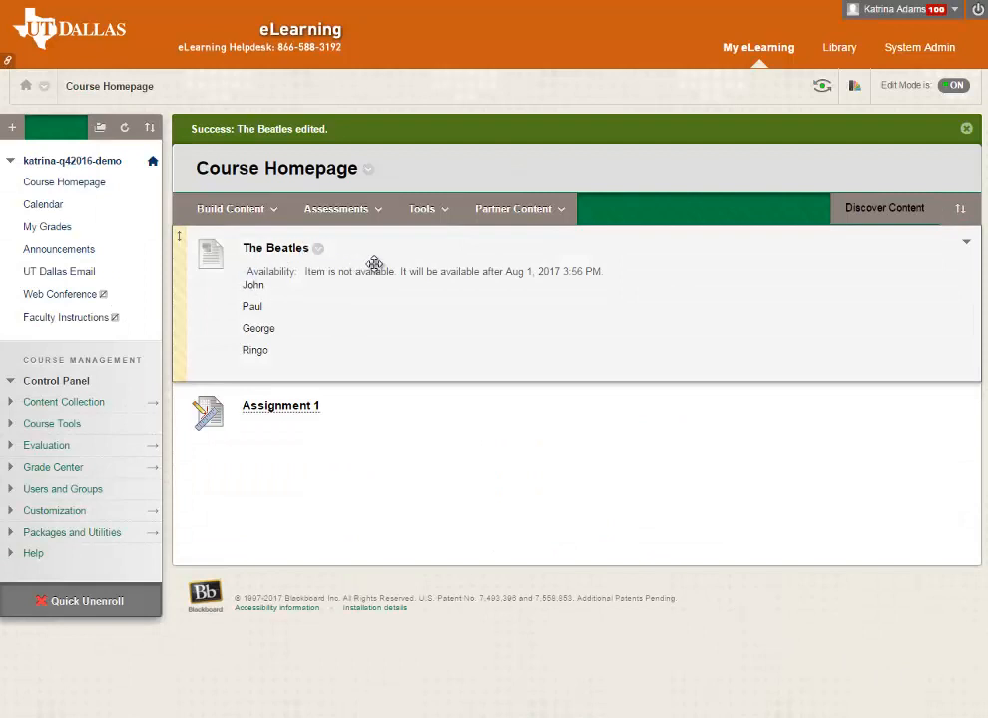
- Highlight the availability notice of The Beatles, check the Course Homepage in student preview, and exit the preview
drag(246, 276, 606, 271)
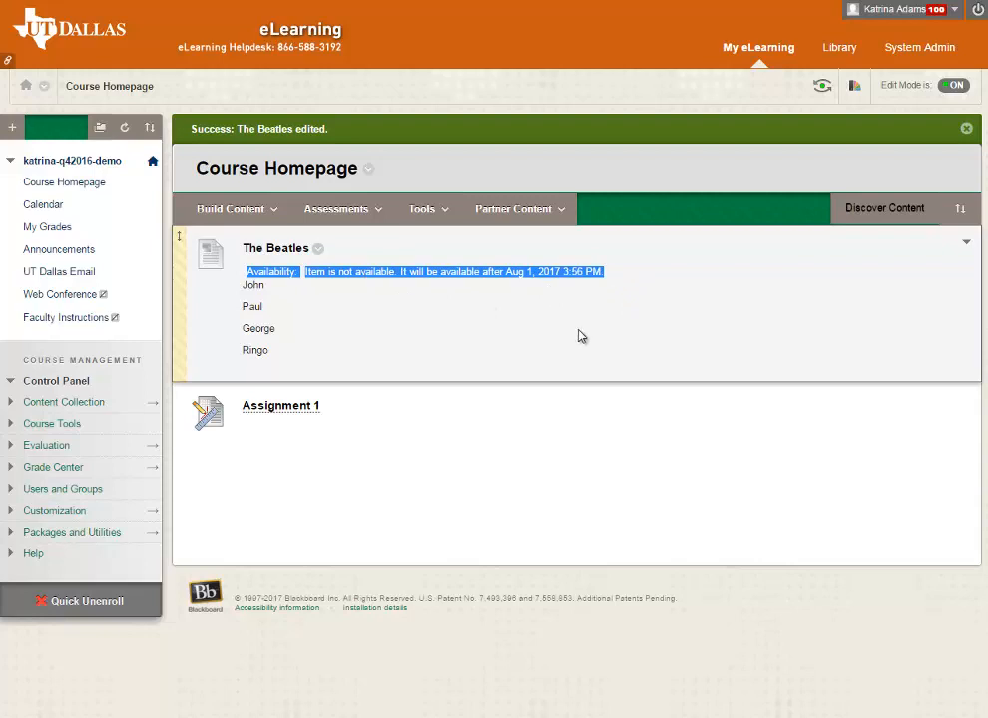
click(403, 304)
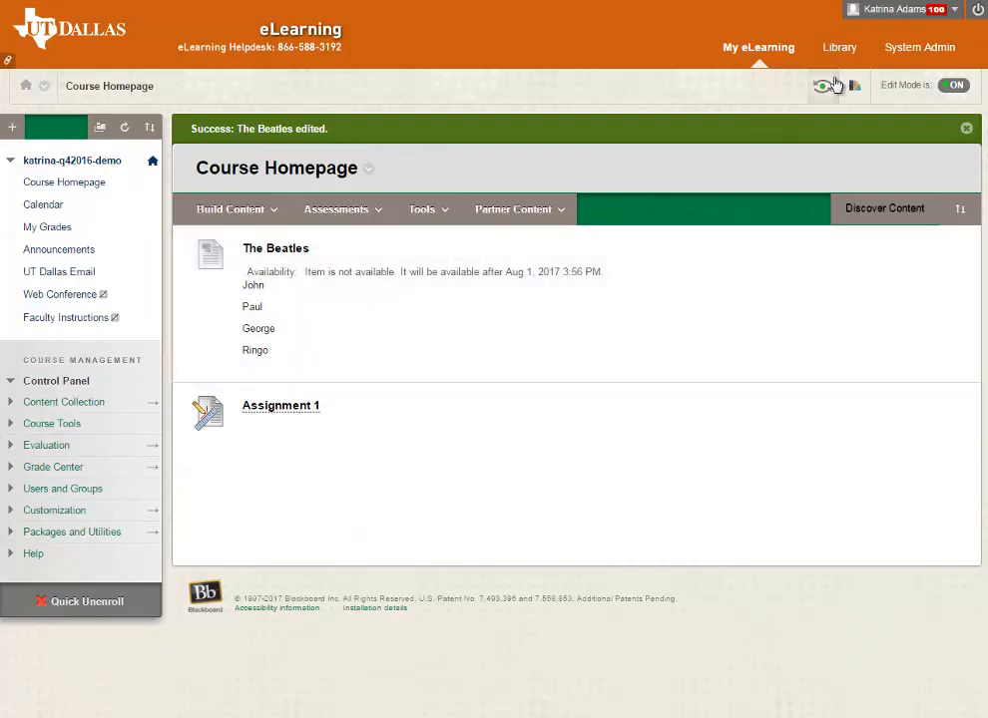
click(822, 86)
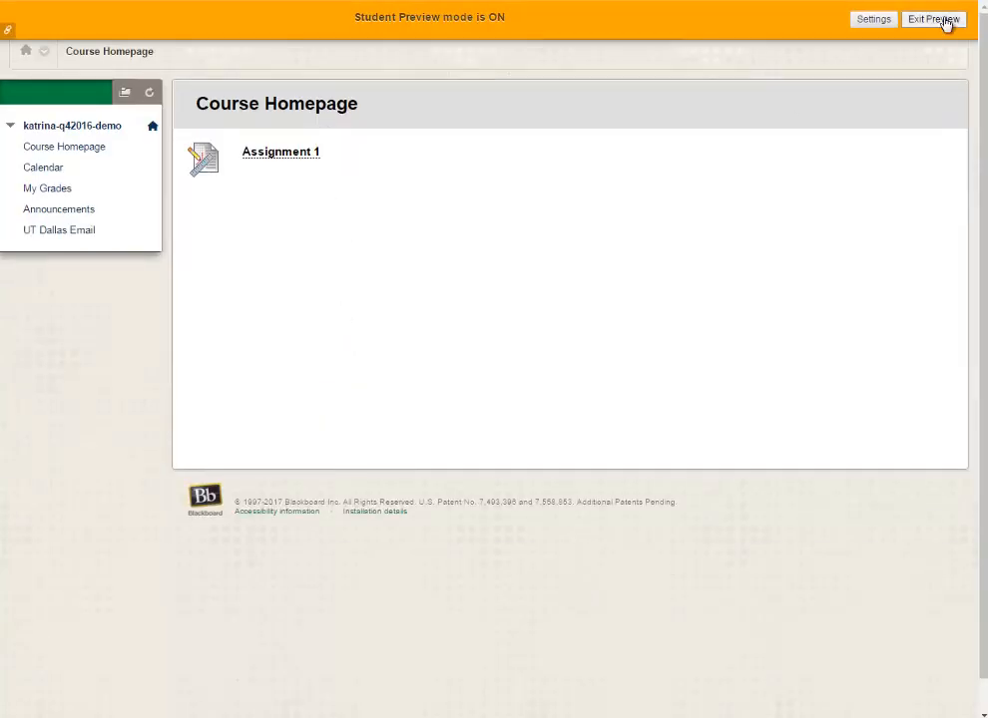
click(934, 19)
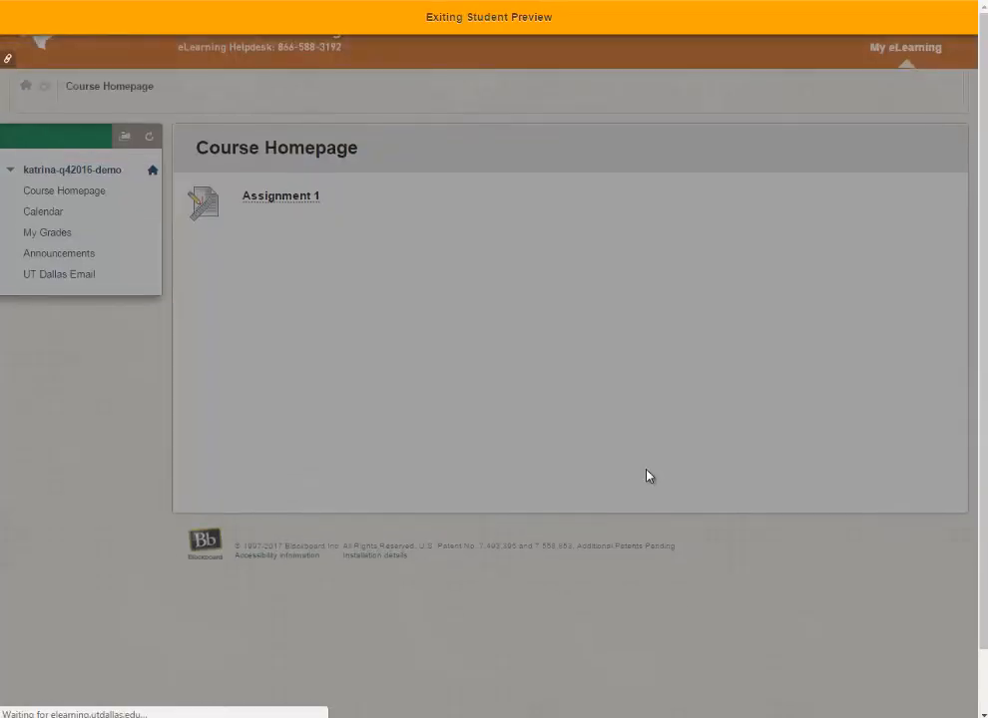